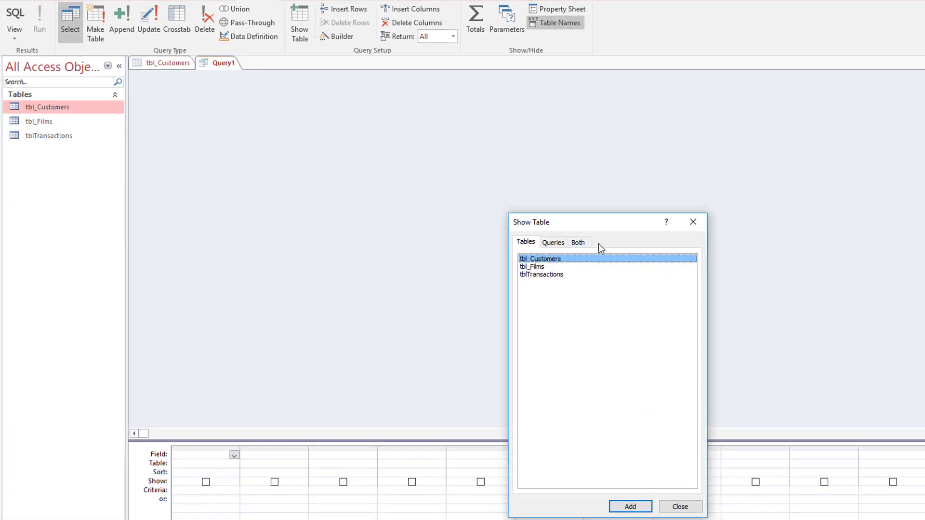
Step: Add the tbl_Customers table to the new query and dismiss the table selection dialog
click(631, 508)
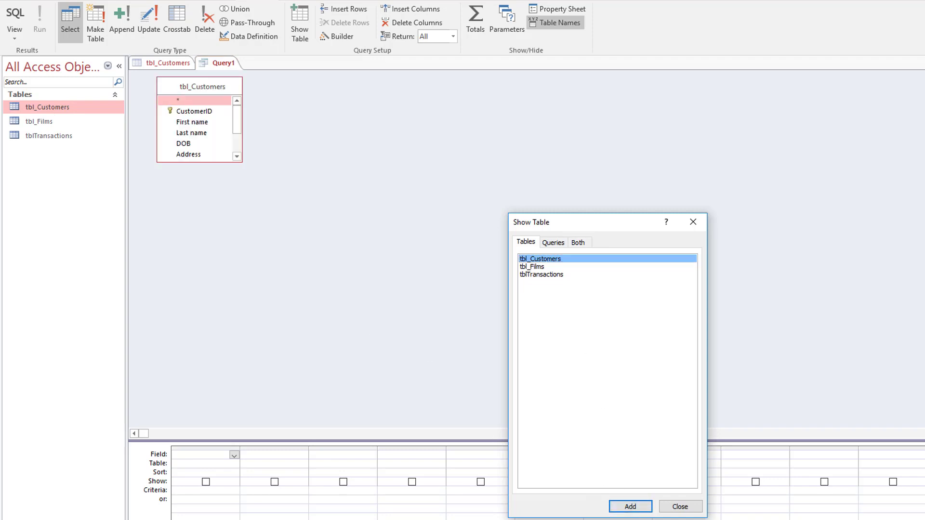
click(688, 511)
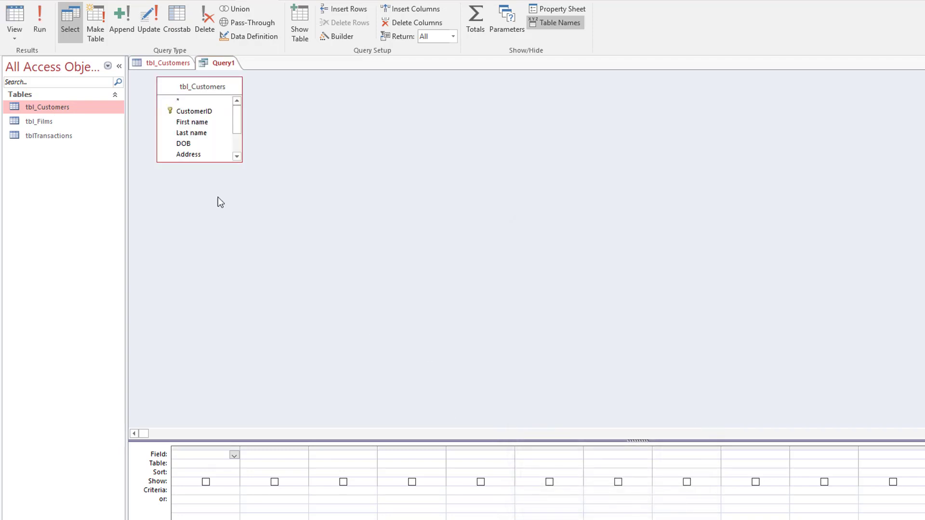
mouse_move(236, 127)
mouse_down()
mouse_move(243, 137)
mouse_move(245, 121)
mouse_up()
Step: Add CustomerID, First name, Last name, DOB, Address, Postcode, Phone, Email and Ledger from tbl_Customers to the query grid
double_click(193, 112)
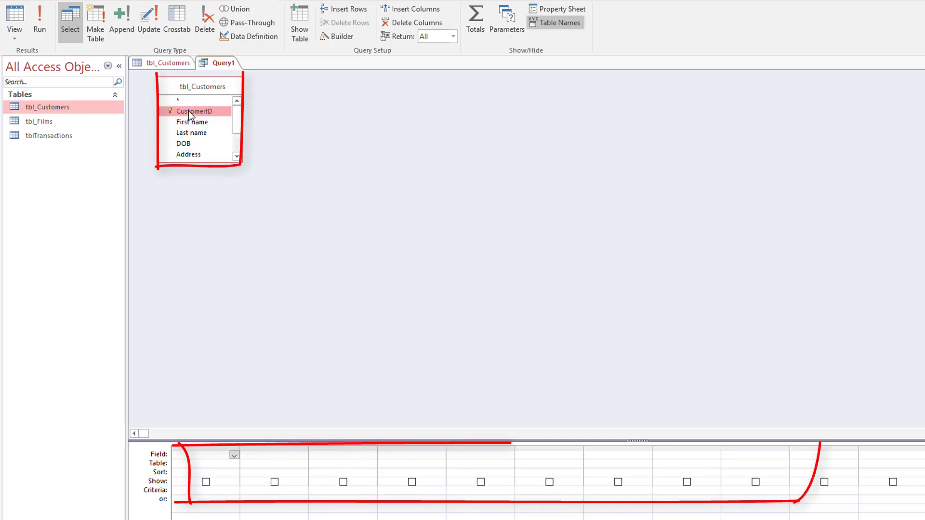
double_click(193, 122)
double_click(195, 133)
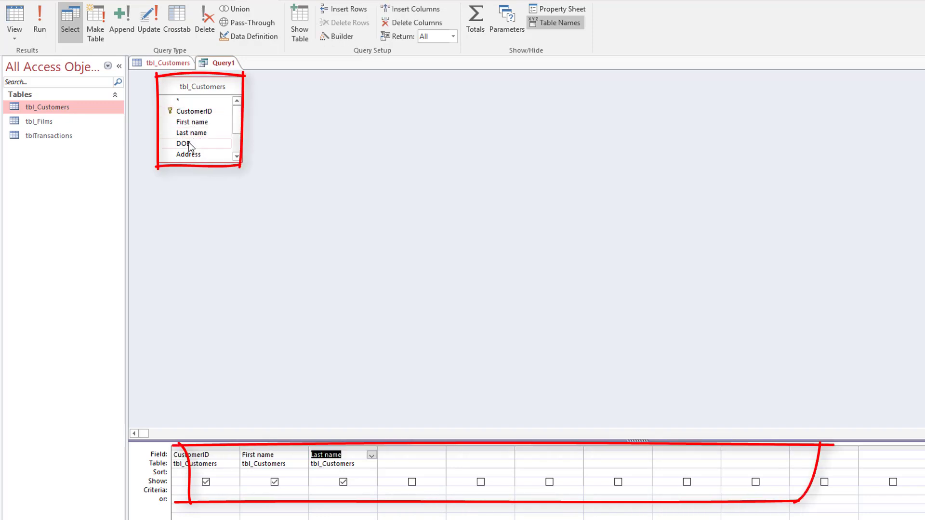
double_click(186, 145)
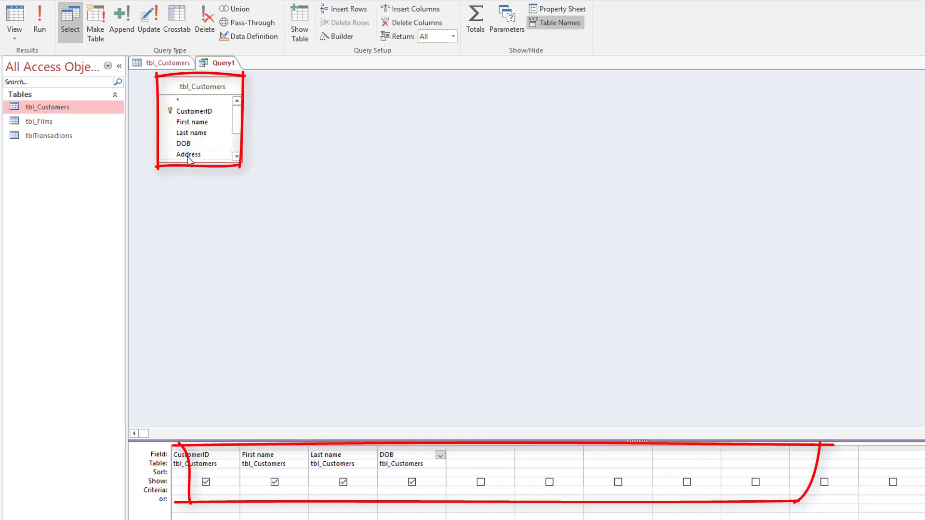
double_click(189, 154)
drag(238, 117, 239, 140)
double_click(197, 125)
double_click(192, 137)
double_click(193, 146)
double_click(194, 156)
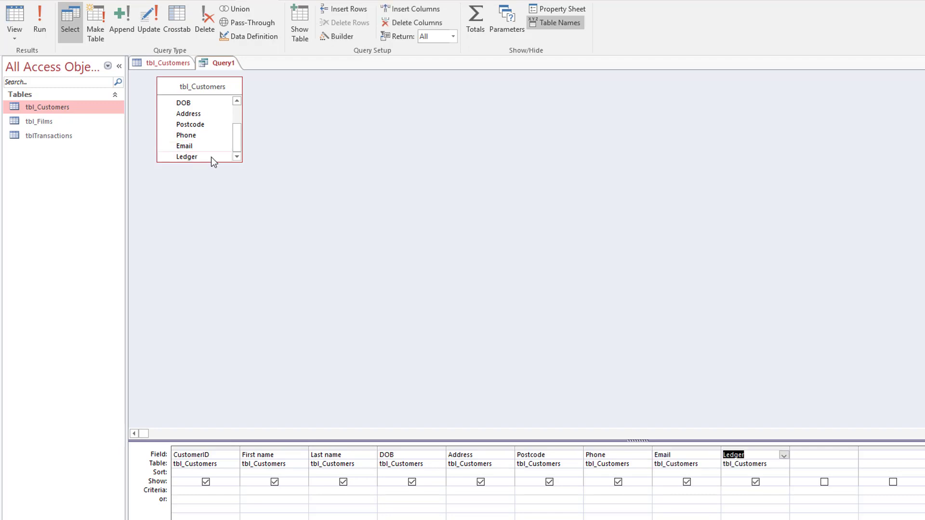
mouse_move(238, 138)
mouse_down()
mouse_move(238, 111)
mouse_move(239, 128)
mouse_up()
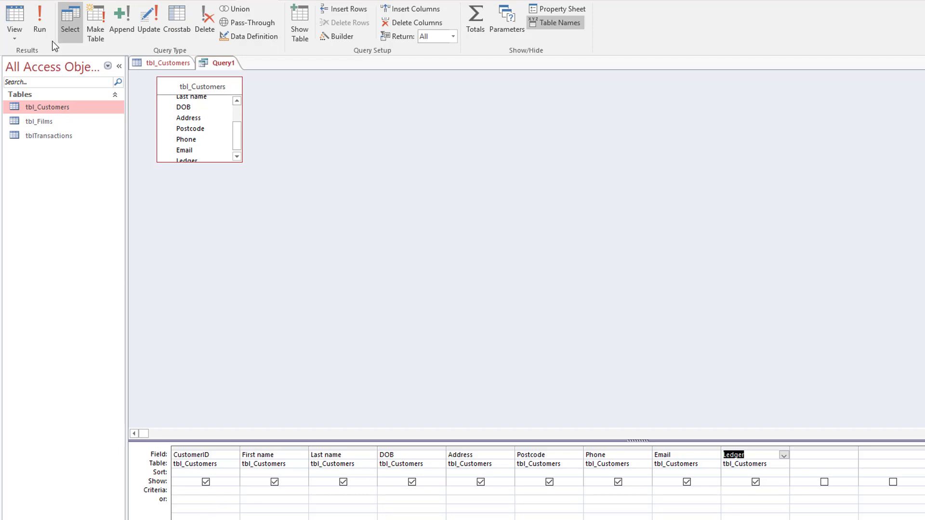
Step: Review the unfiltered query results in datasheet form and return to the query design
click(18, 18)
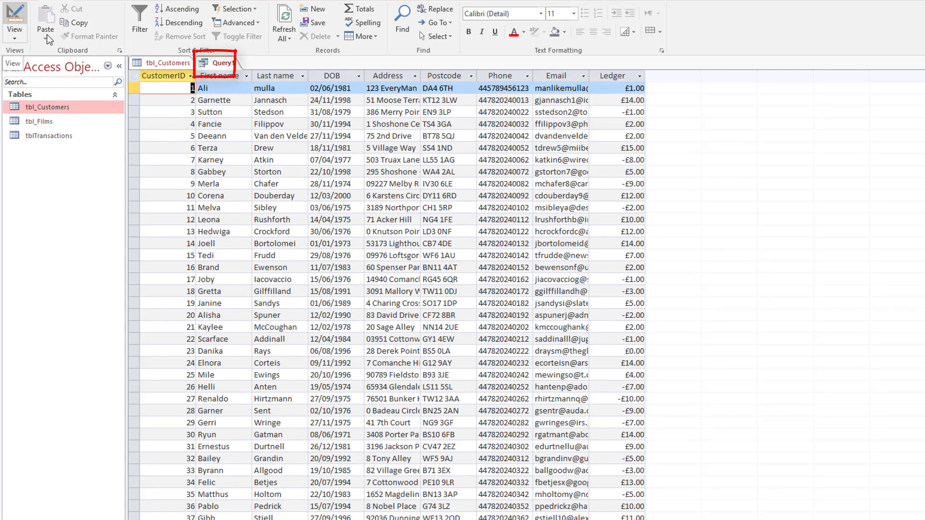
scroll(259, 506, down, 9)
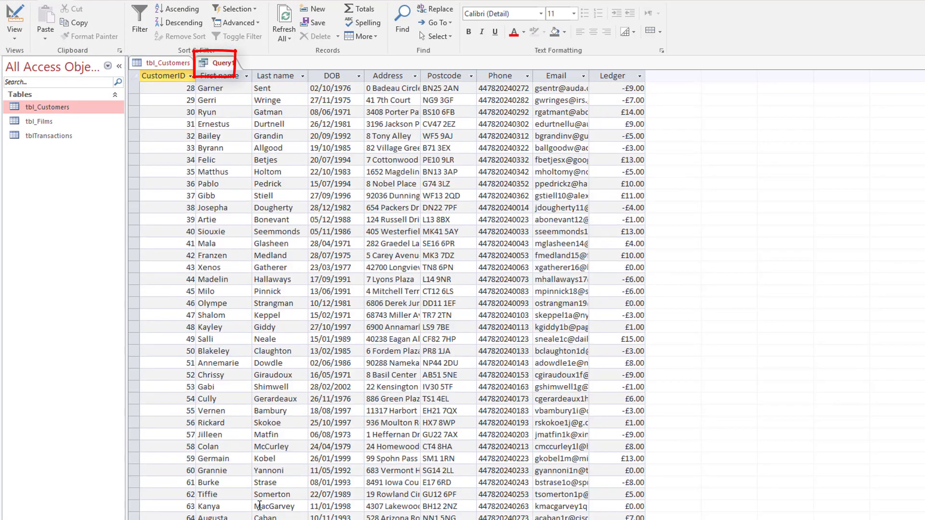
scroll(259, 506, up, 9)
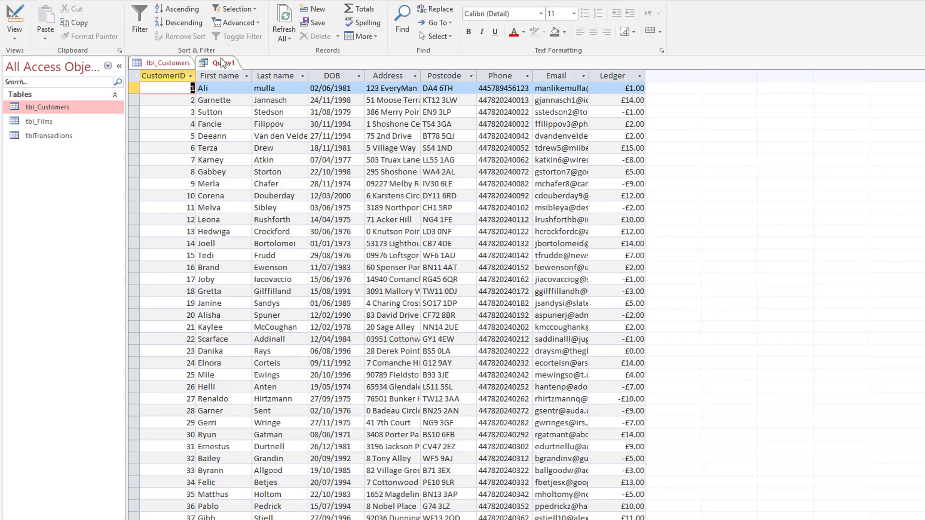
click(15, 16)
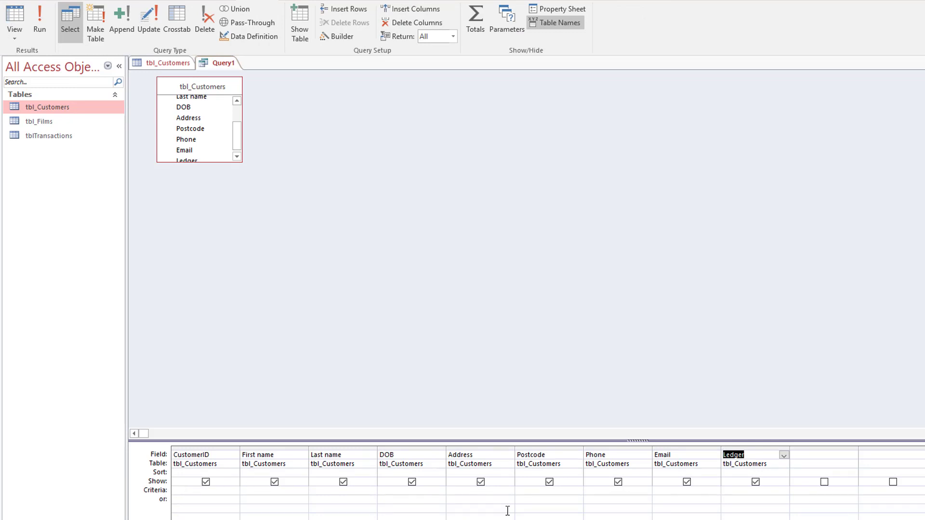
Step: Set the Ledger criterion to 3 and run the query
click(739, 491)
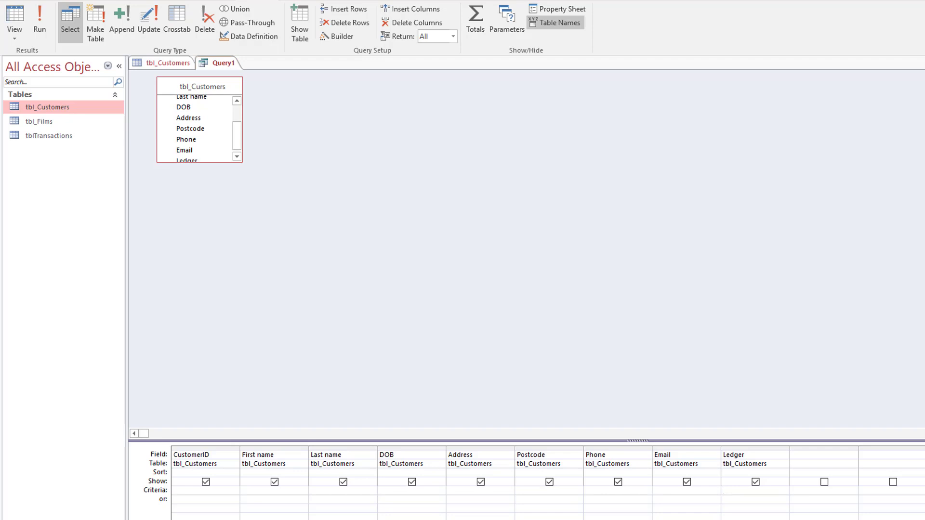
right_click(729, 491)
key(Escape)
click(742, 497)
click(42, 28)
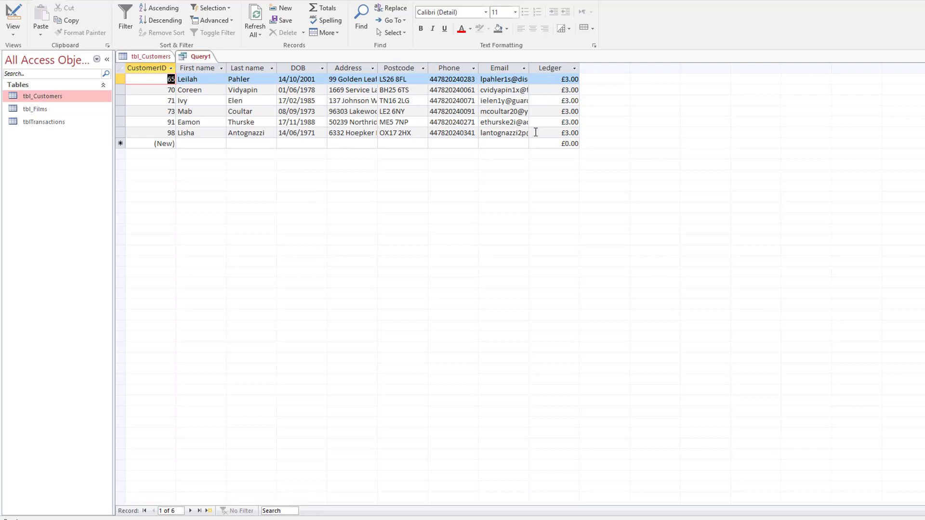
Step: Set the Ledger criterion to >0, run the query and look through the returned Ledger values
click(13, 17)
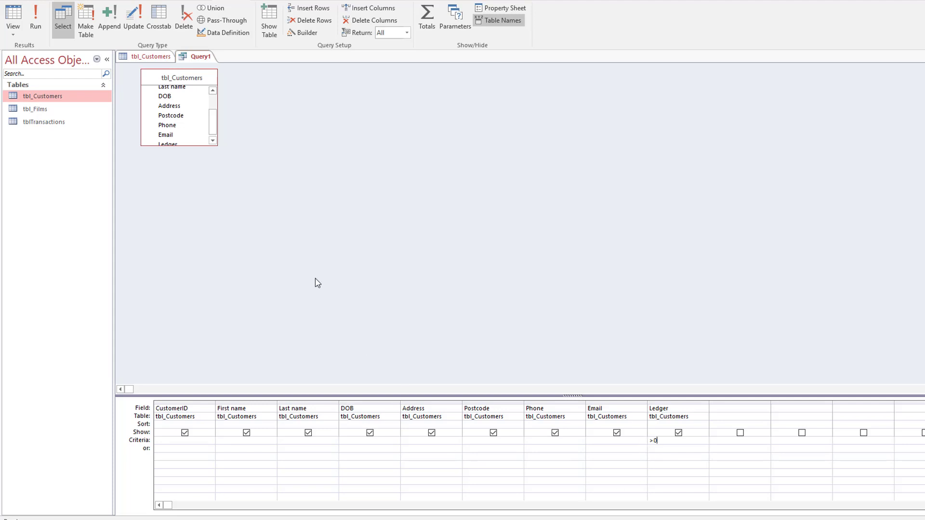
click(35, 22)
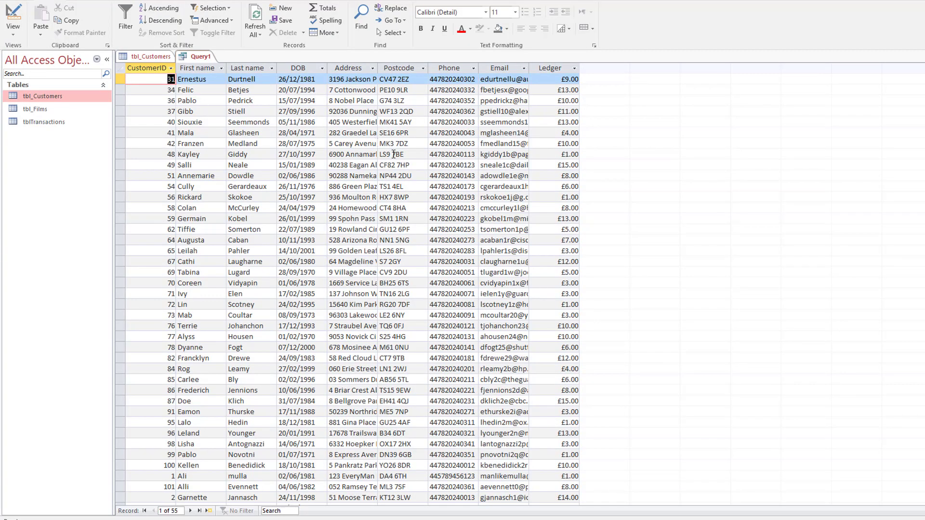
scroll(590, 180, down, 13)
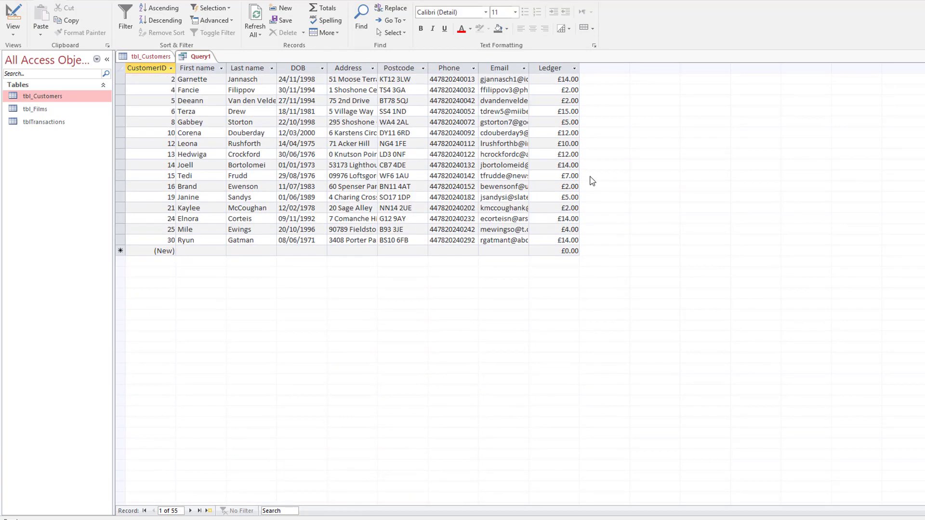
scroll(583, 169, up, 3)
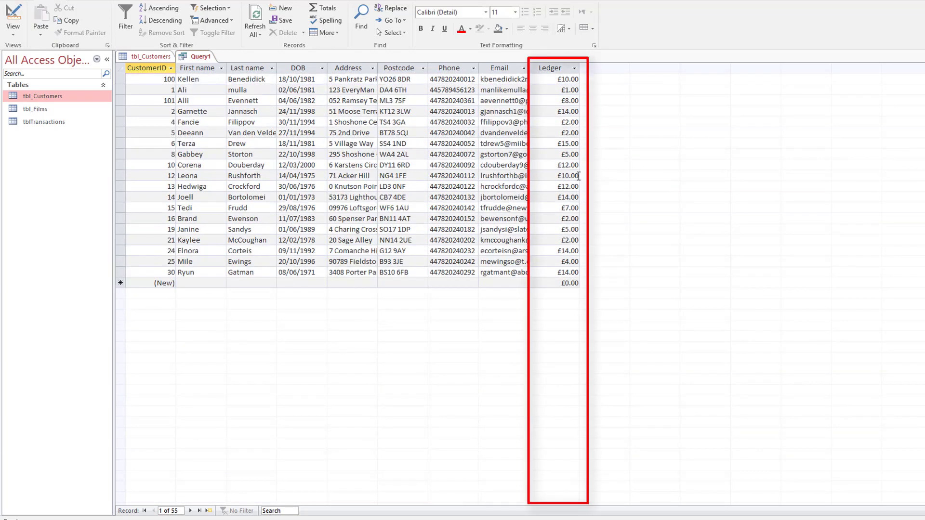
scroll(581, 164, up, 8)
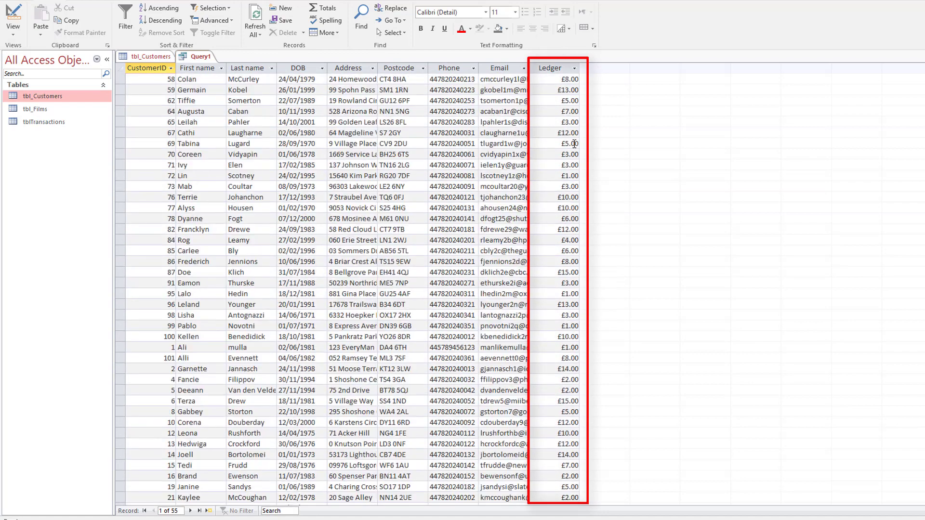
scroll(575, 143, up, 1)
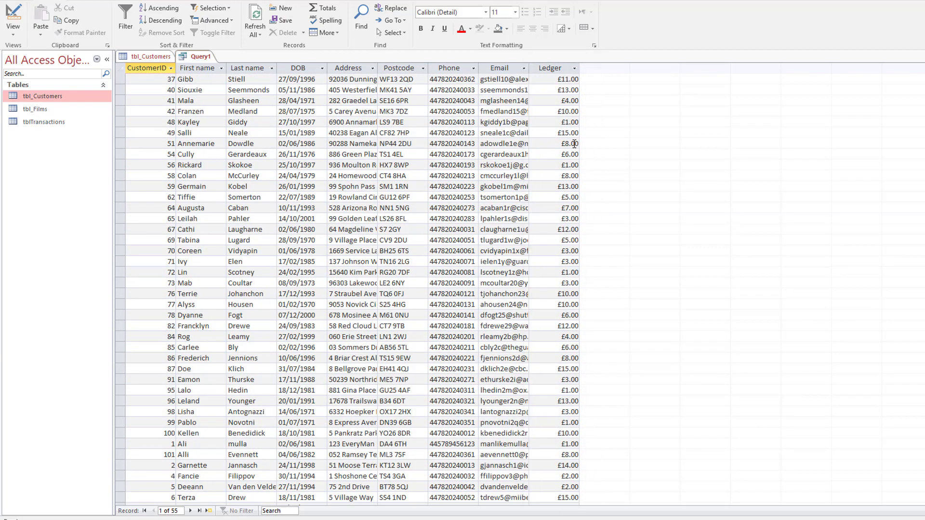
scroll(574, 144, up, 1)
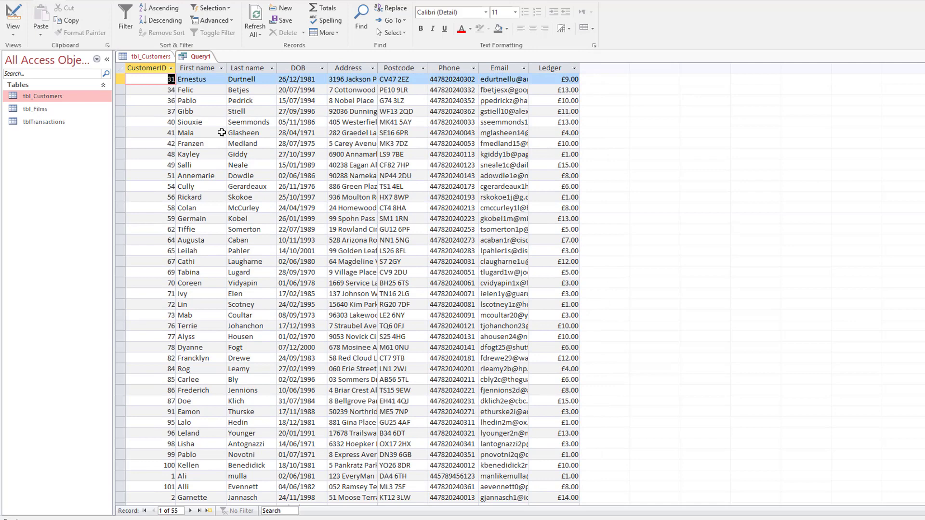
Step: Change the Ledger criterion to <0 and run the query
click(13, 18)
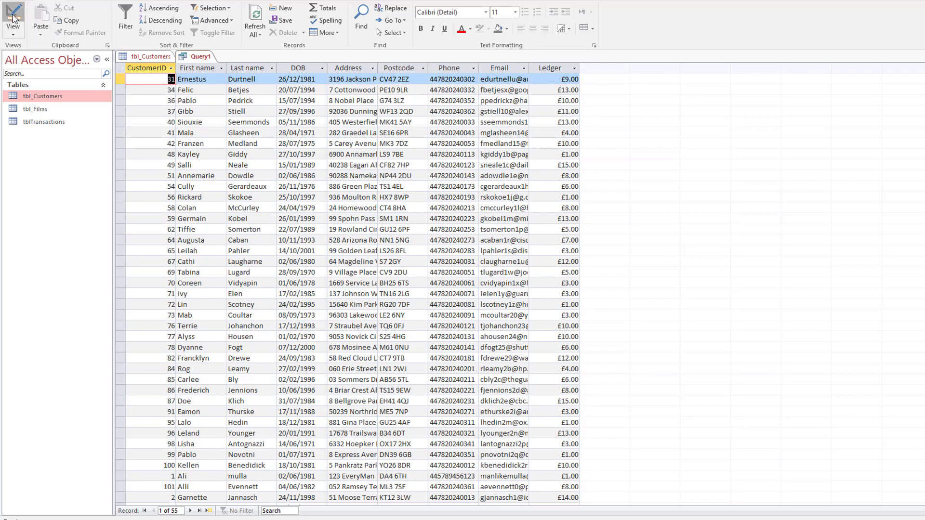
drag(653, 440, 642, 442)
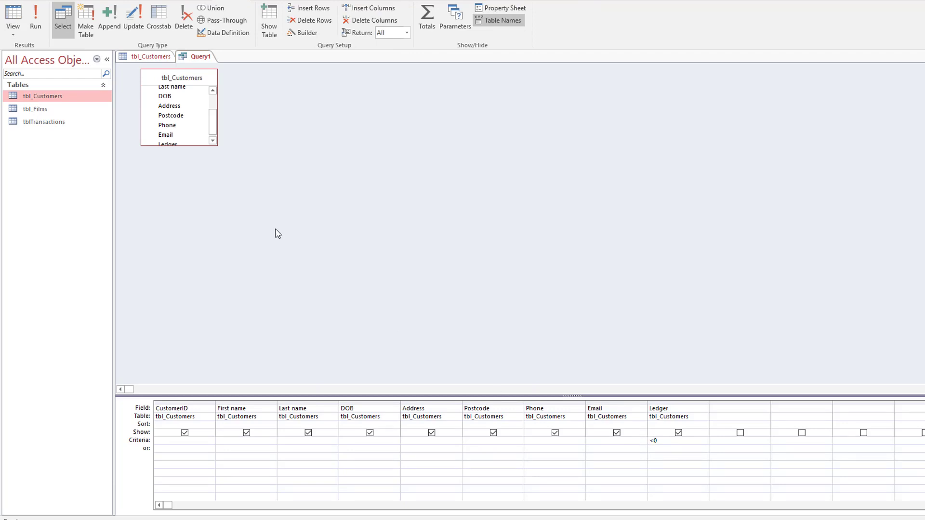
click(37, 23)
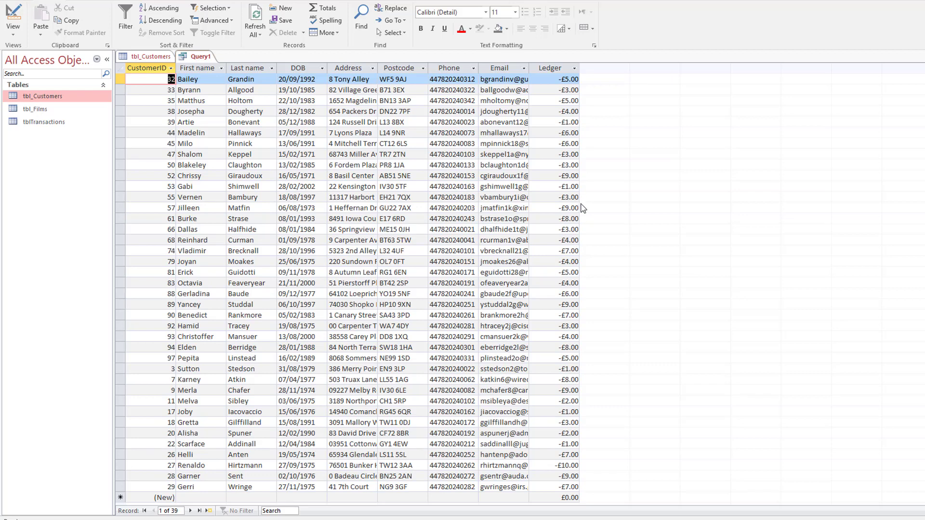
Step: Change the Ledger criterion to >=0, run the query and look through the returned records
click(10, 16)
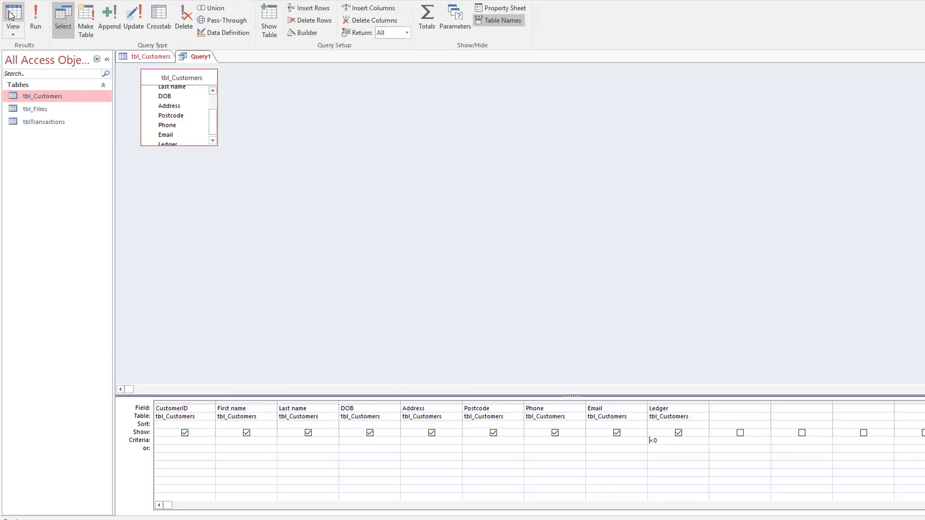
click(655, 442)
drag(654, 442, 650, 441)
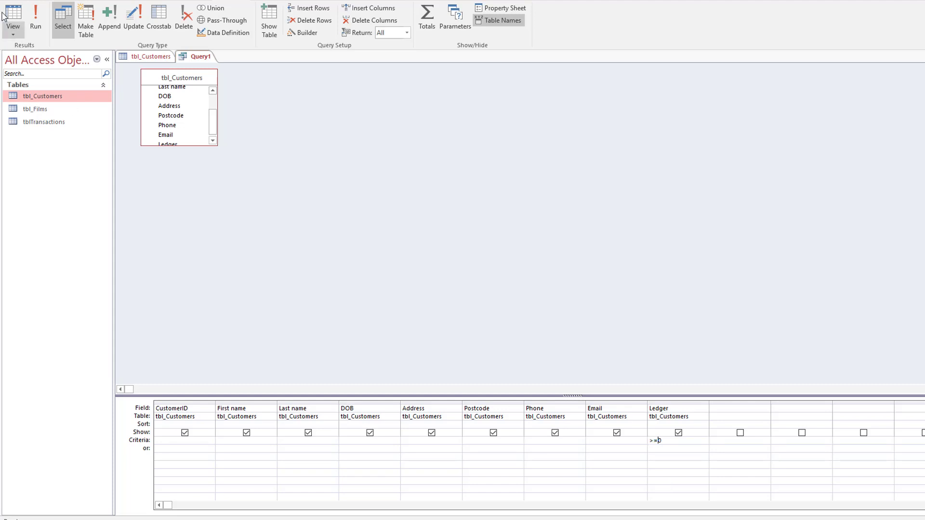
click(37, 22)
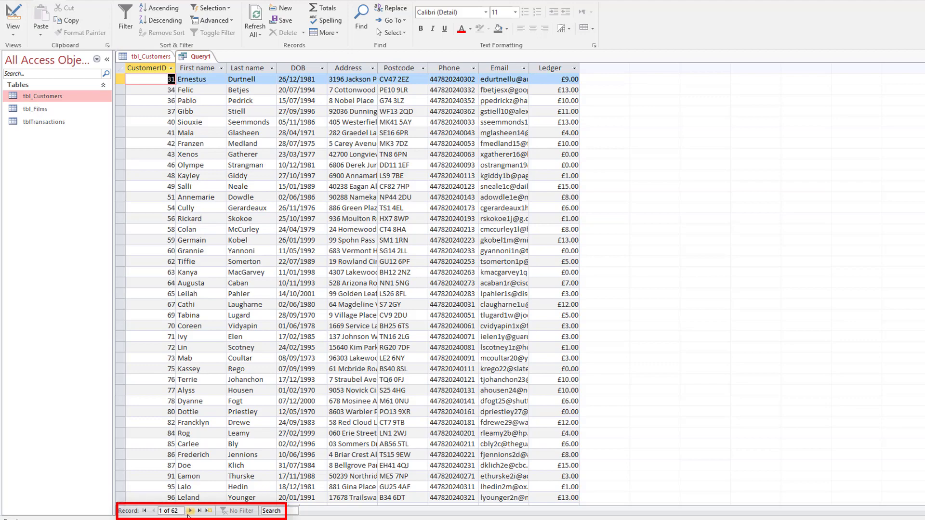
scroll(522, 173, down, 8)
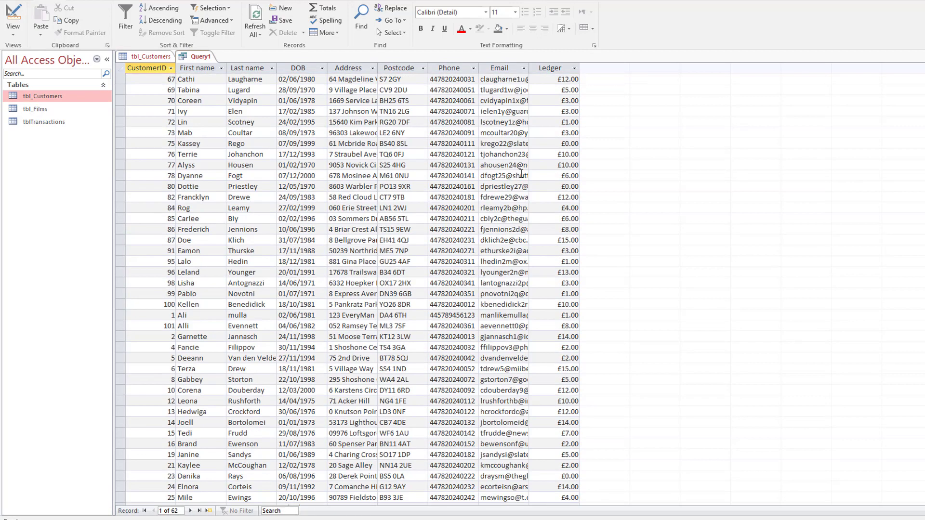
scroll(521, 174, up, 8)
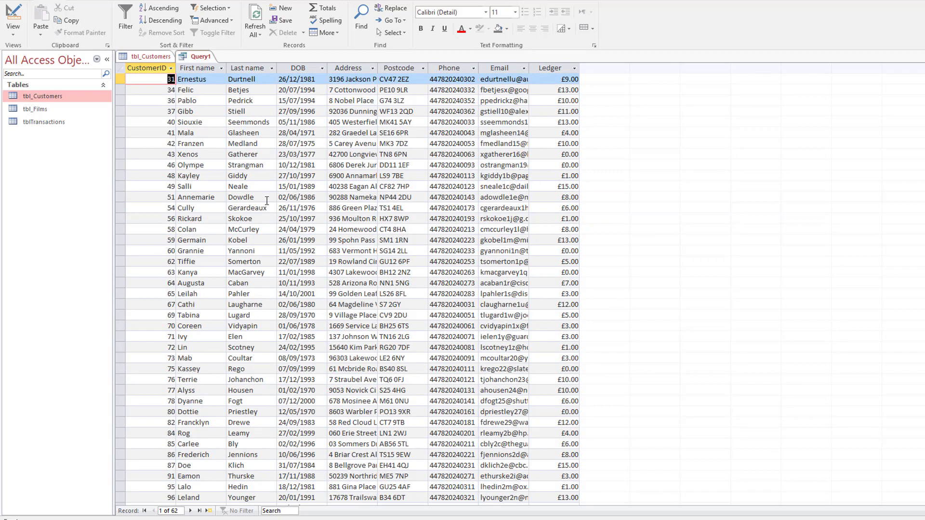
Step: Replace the Ledger criterion with <>1, run the query and check the returned Ledger values
click(14, 18)
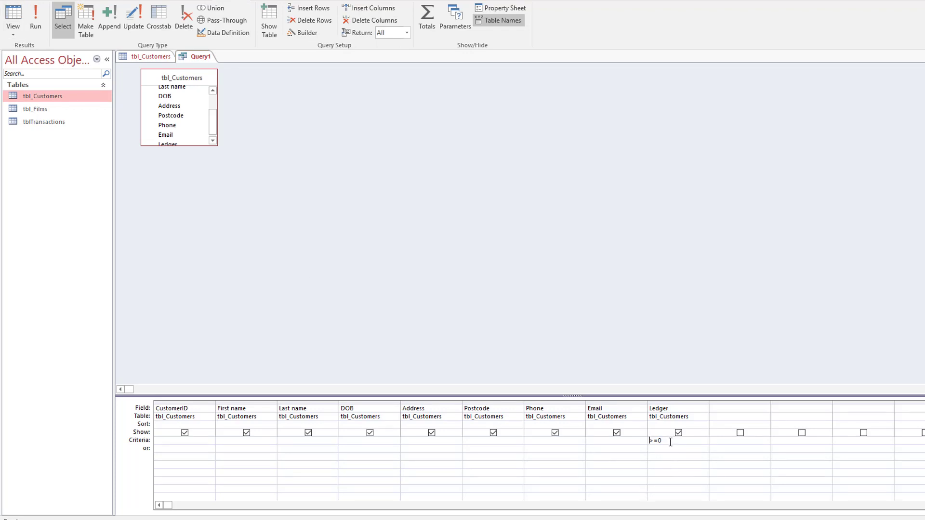
key(F2)
key(Delete)
click(35, 22)
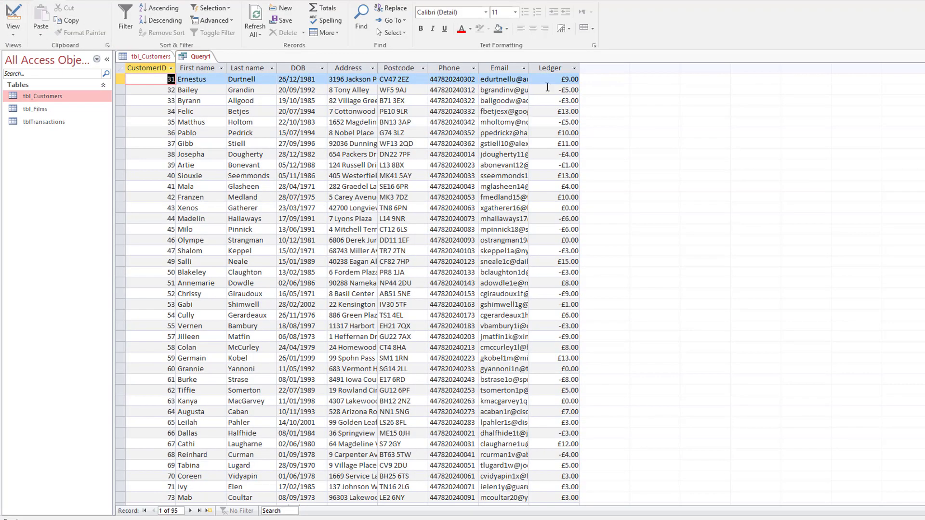
scroll(563, 415, down, 16)
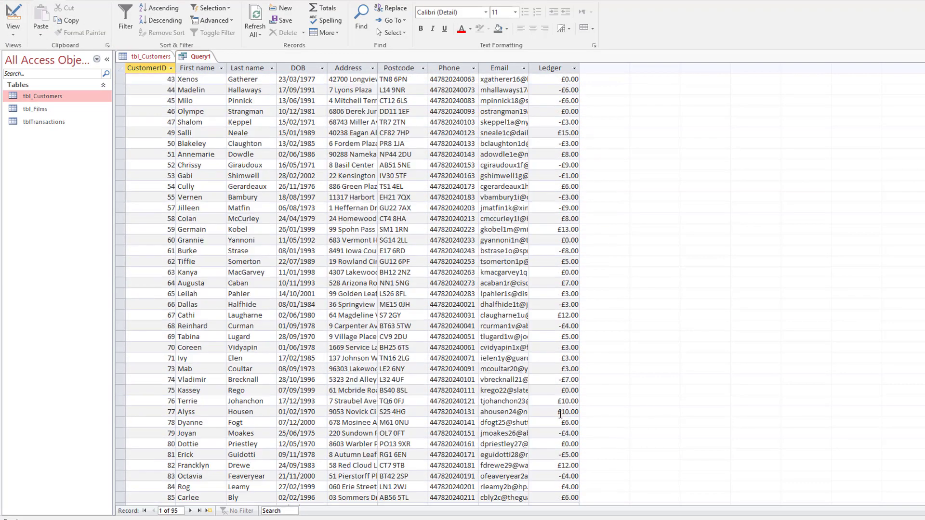
scroll(563, 419, up, 16)
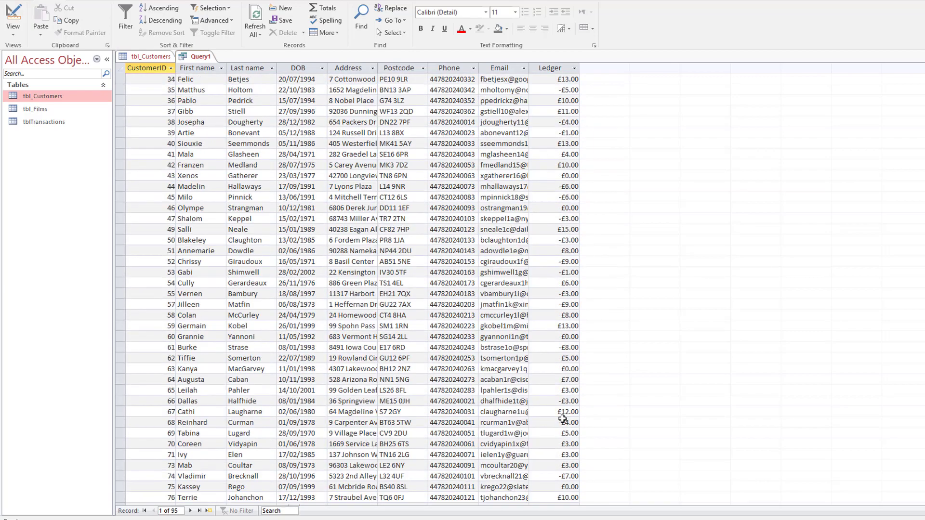
Step: Clear the Ledger criterion, enter a sample first name as the First name criterion and run the query
click(12, 16)
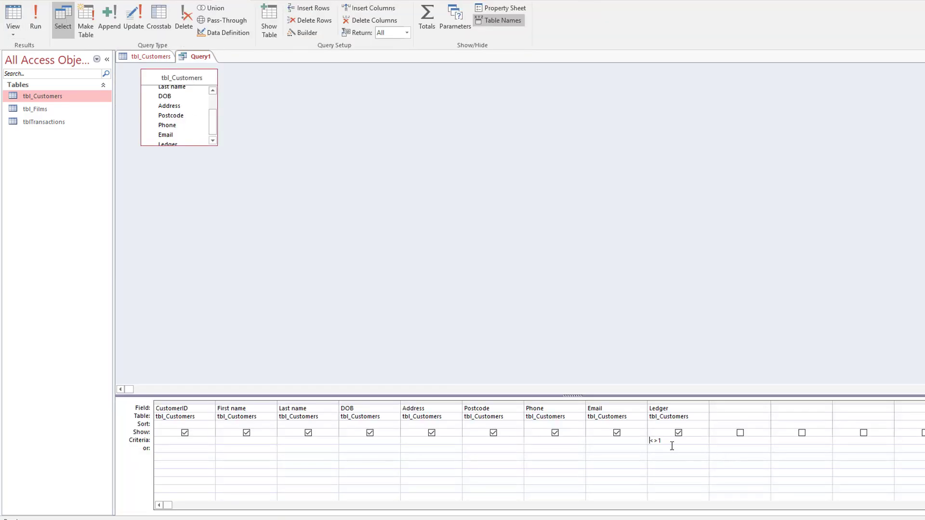
key(BackSpace)
key(BackSpace)
key(BackSpace)
text(john)
click(35, 15)
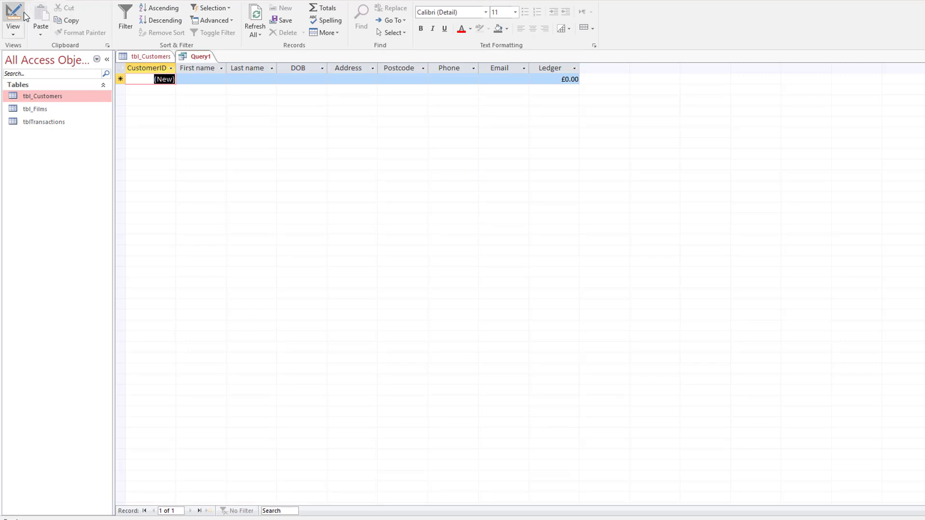
click(10, 15)
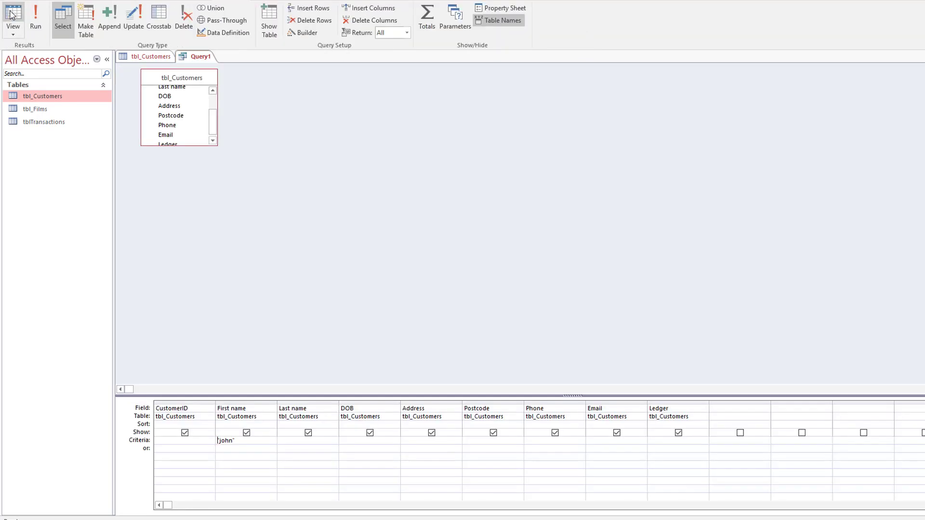
Step: Clear the First name criterion, display all customer records and look through the first names
drag(239, 441, 202, 439)
key(Delete)
click(14, 18)
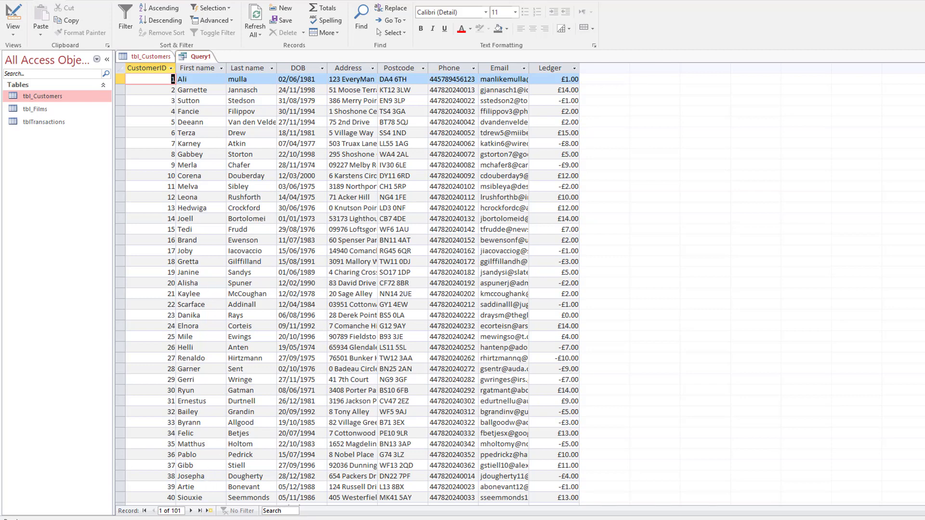
text(4)
scroll(224, 240, down, 11)
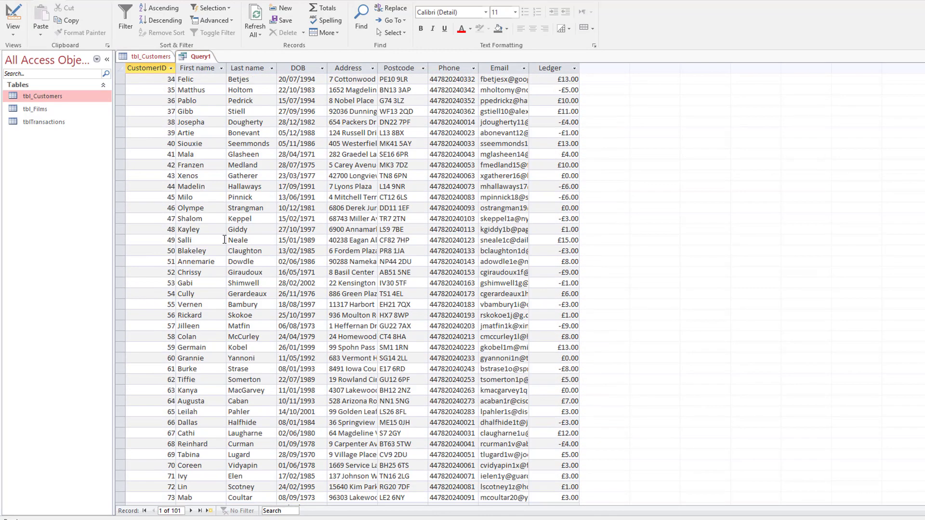
scroll(225, 240, down, 2)
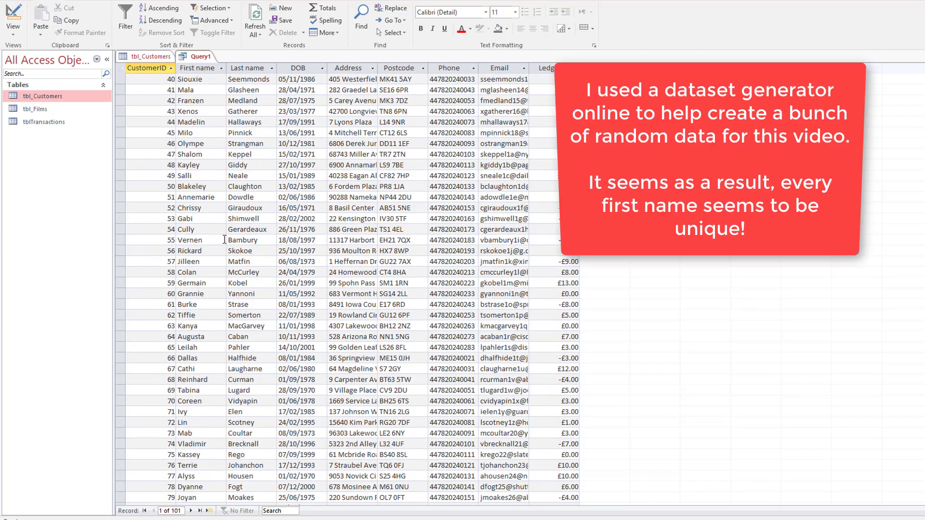
scroll(224, 239, down, 8)
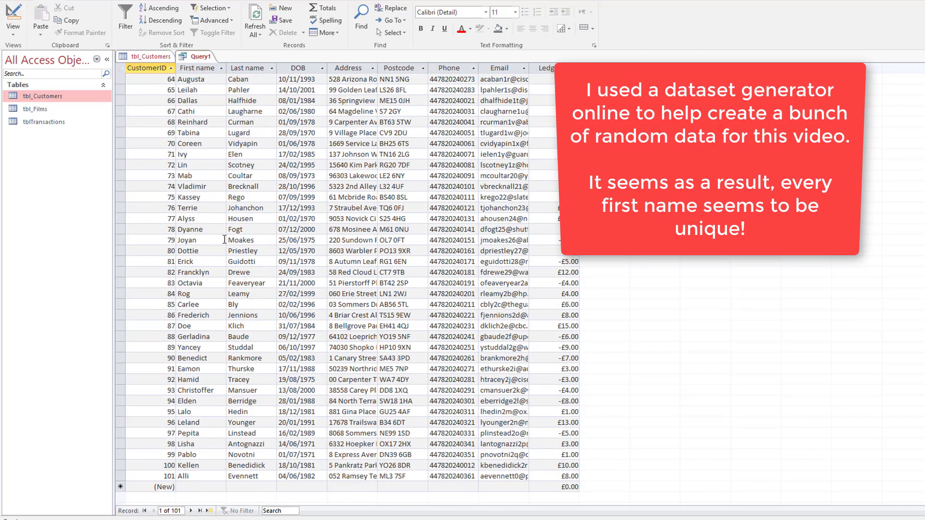
scroll(225, 240, up, 20)
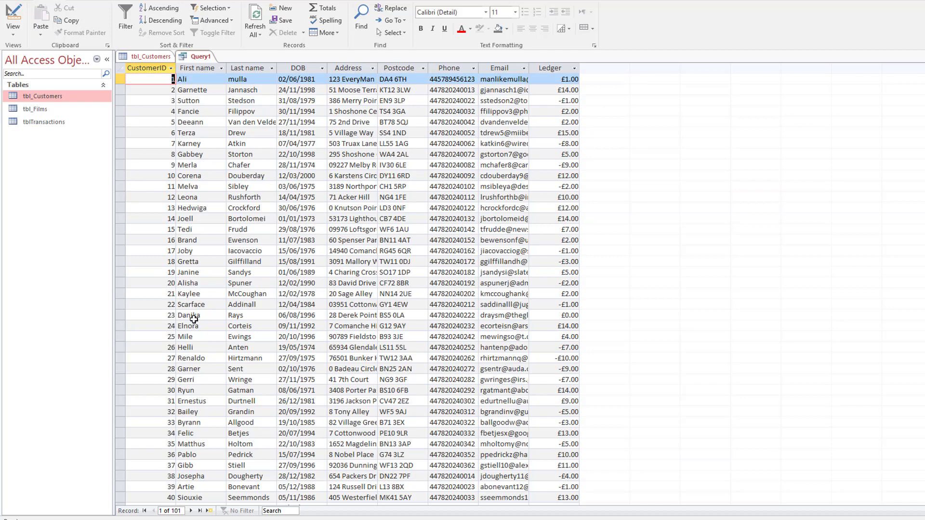
Step: Enter an existing customer's first name as the First name criterion, run the query and check the returned record
click(13, 17)
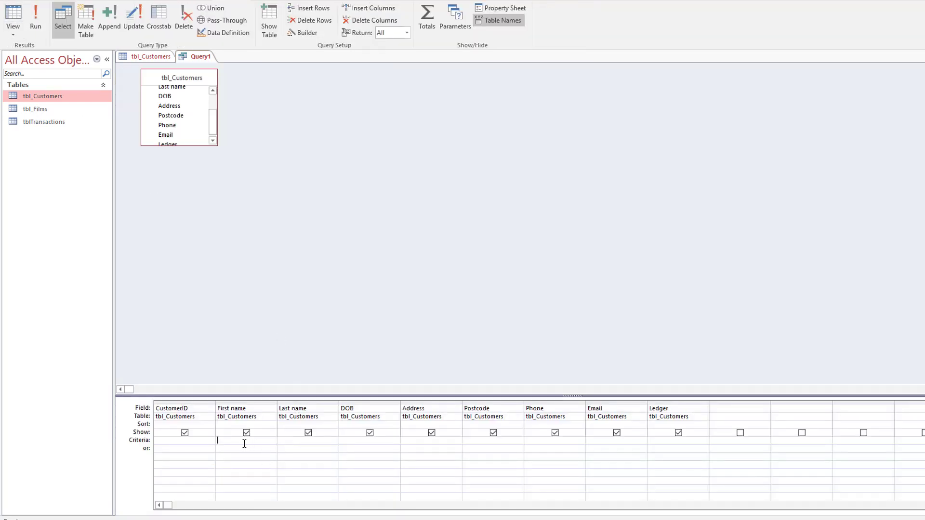
text(scarface)
click(36, 16)
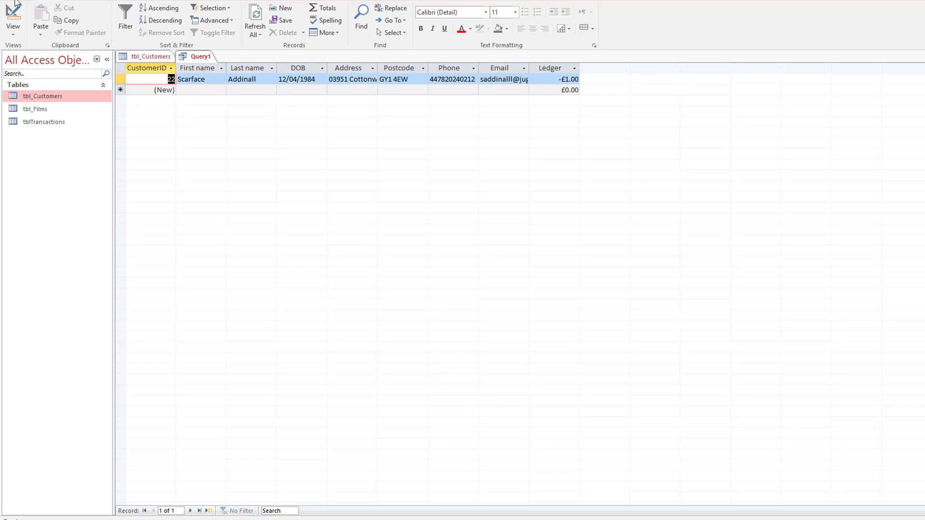
click(14, 15)
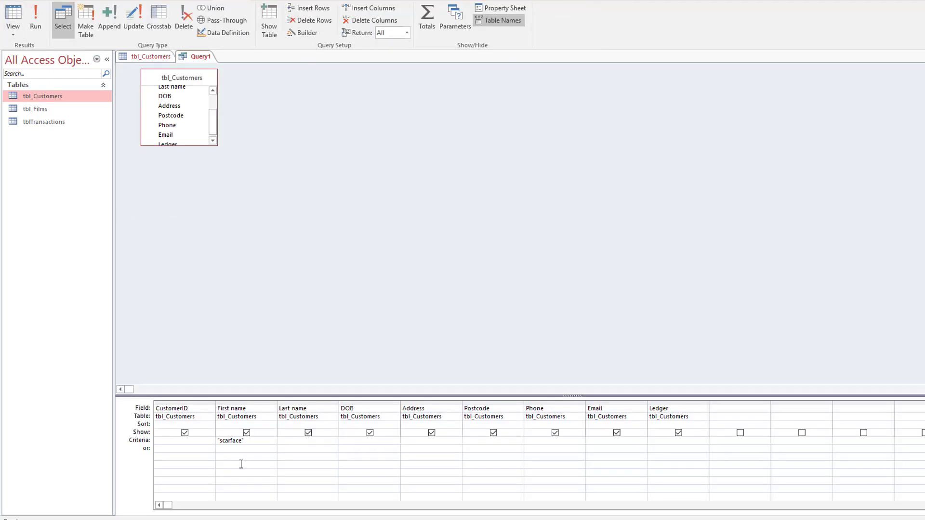
click(35, 13)
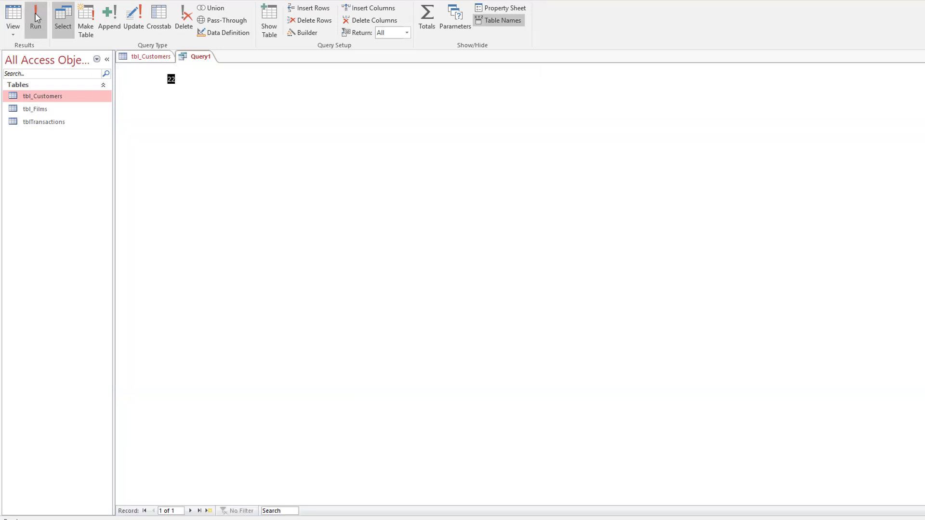
click(192, 80)
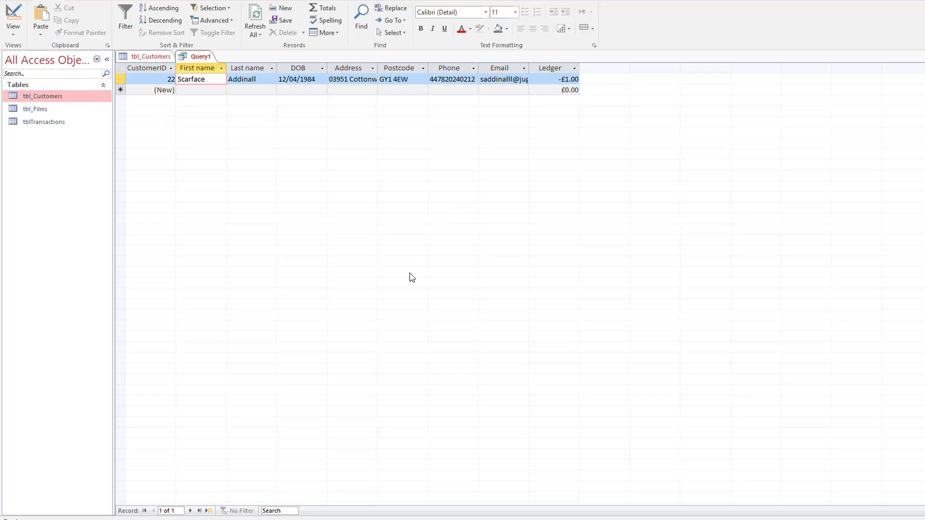
Step: Replace the First name criterion with a LIKE pattern for names starting with "al" and run the query
click(18, 14)
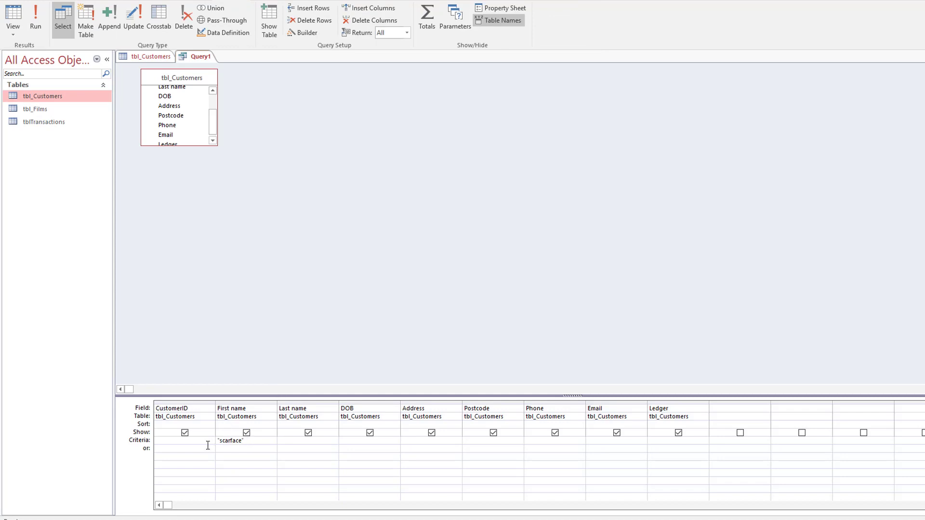
key(BackSpace)
key(BackSpace)
key(BackSpace)
key(BackSpace)
key(BackSpace)
key(BackSpace)
key(BackSpace)
key(BackSpace)
text(LIKE "al)
click(37, 19)
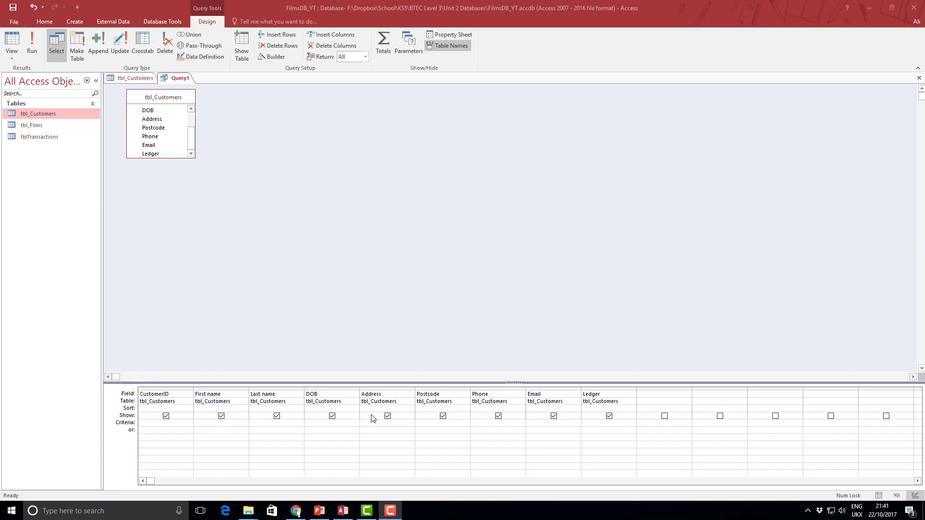
Step: Enter LIKE "a*" as the First name criterion and run the query
click(332, 416)
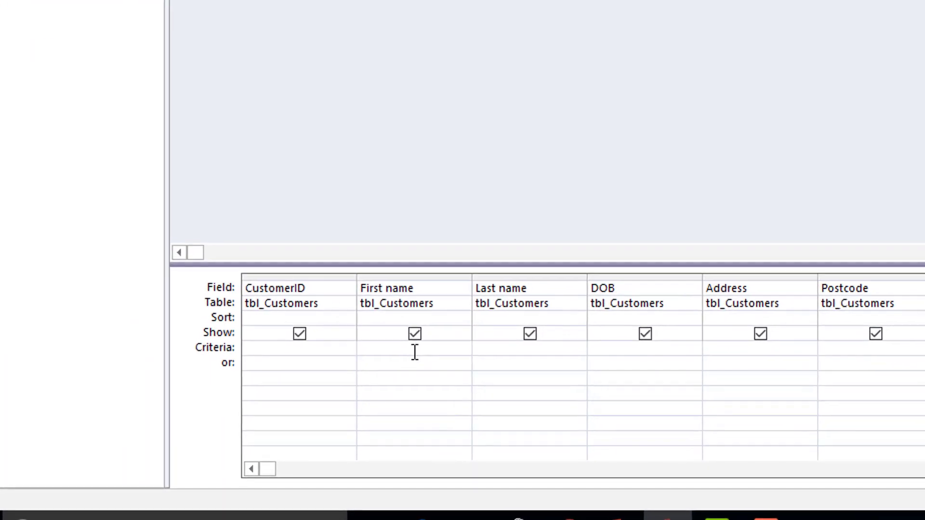
click(415, 353)
text(LIKE)
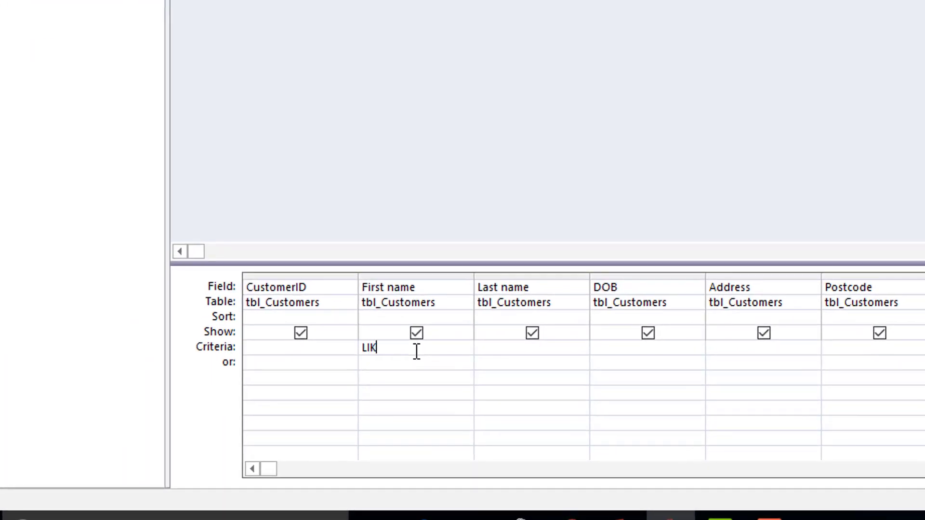
text( "a*")
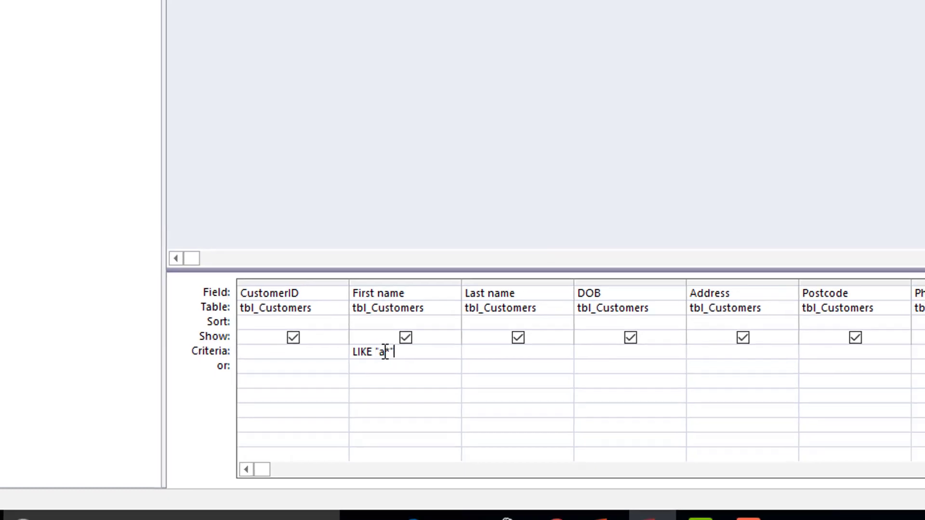
click(34, 52)
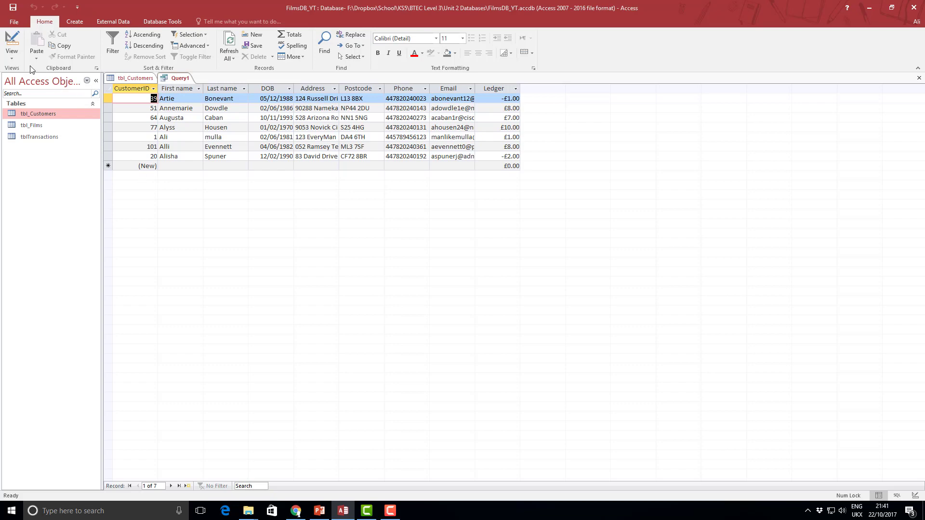
Step: Sort the query results by DOB from newest to oldest
click(12, 41)
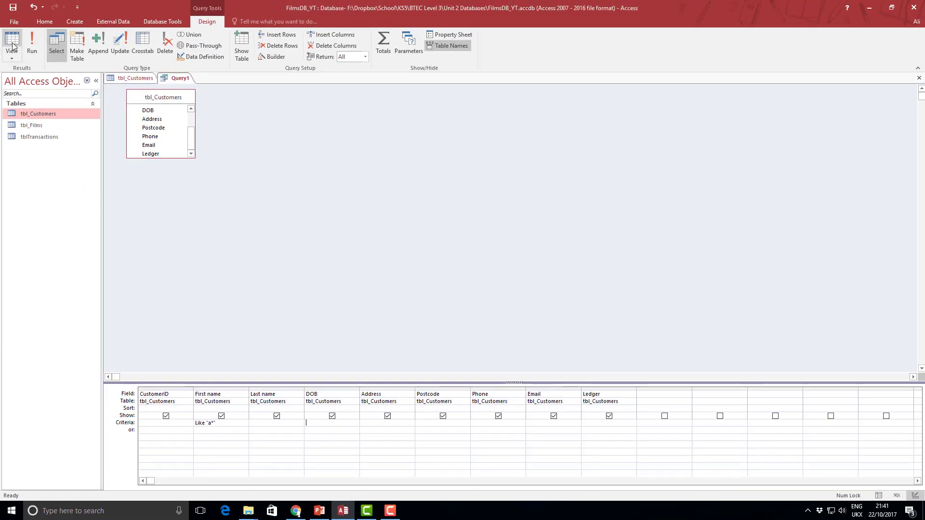
click(11, 40)
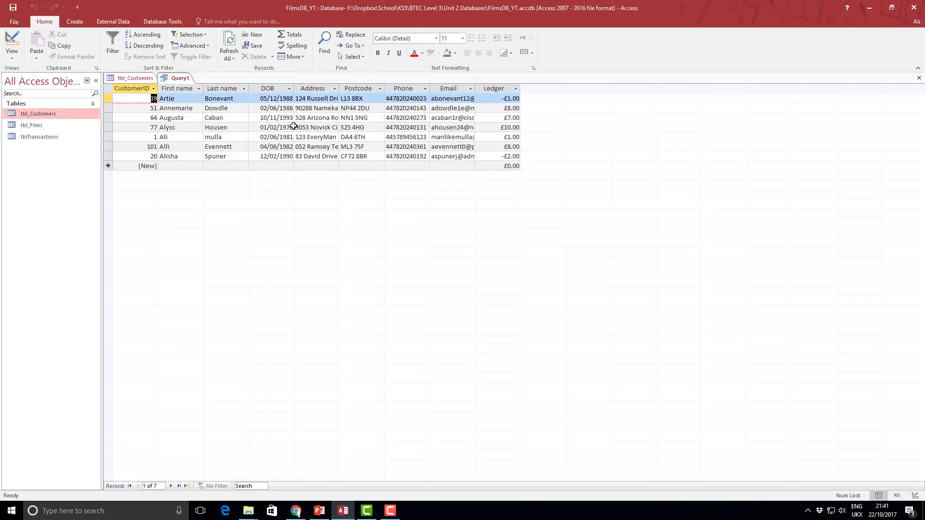
click(290, 89)
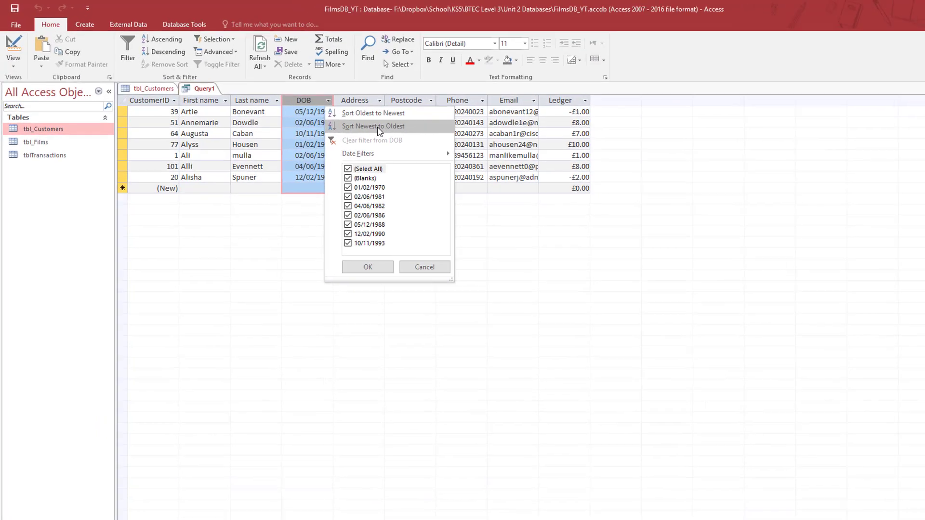
click(336, 112)
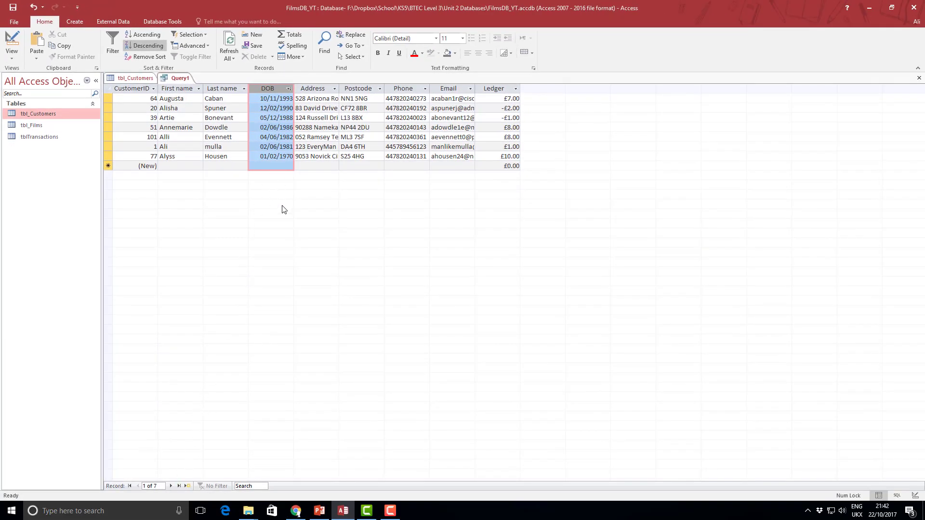
Step: Set the DOB criterion to >=#01/01/1980# and #31/12/1990#, and run the query
click(11, 40)
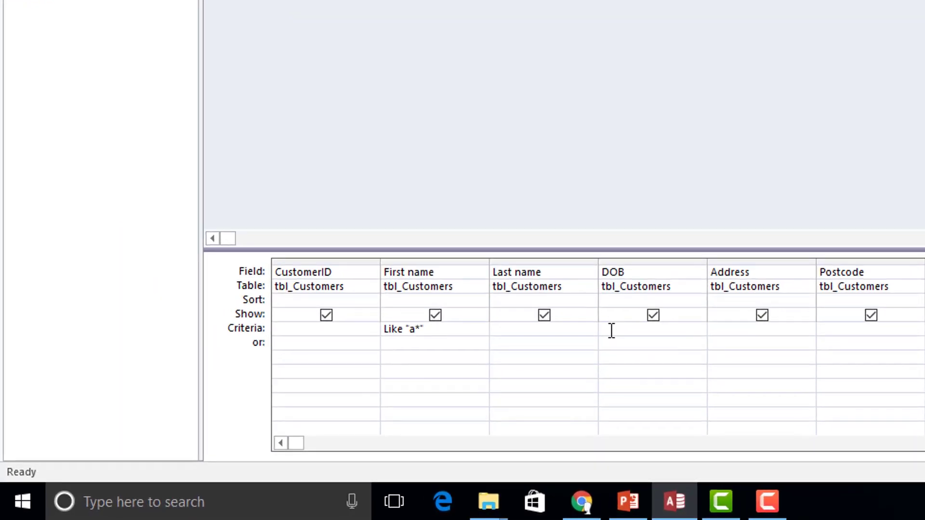
click(610, 330)
text(>=)
text(#)
text(01/01/)
text(1981)
text(0)
text(# )
text(and)
text(31/12/)
text(1990)
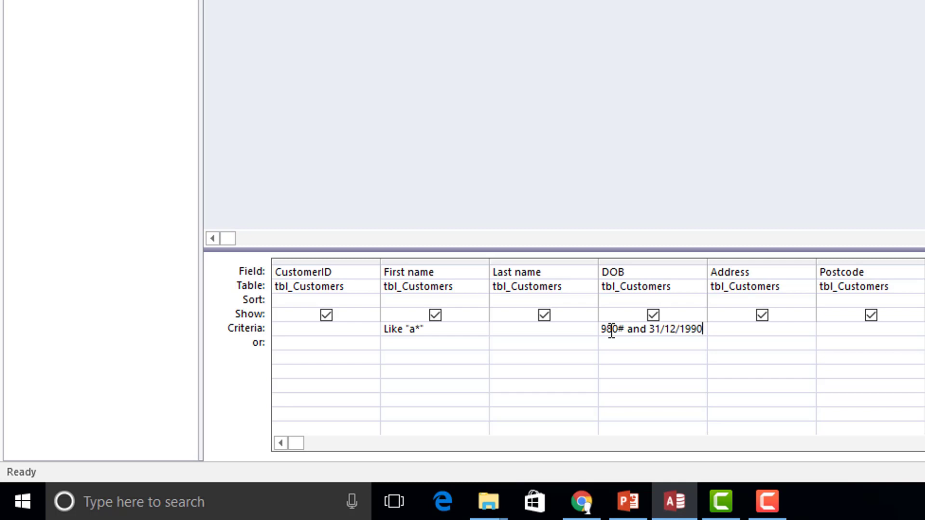
text(#)
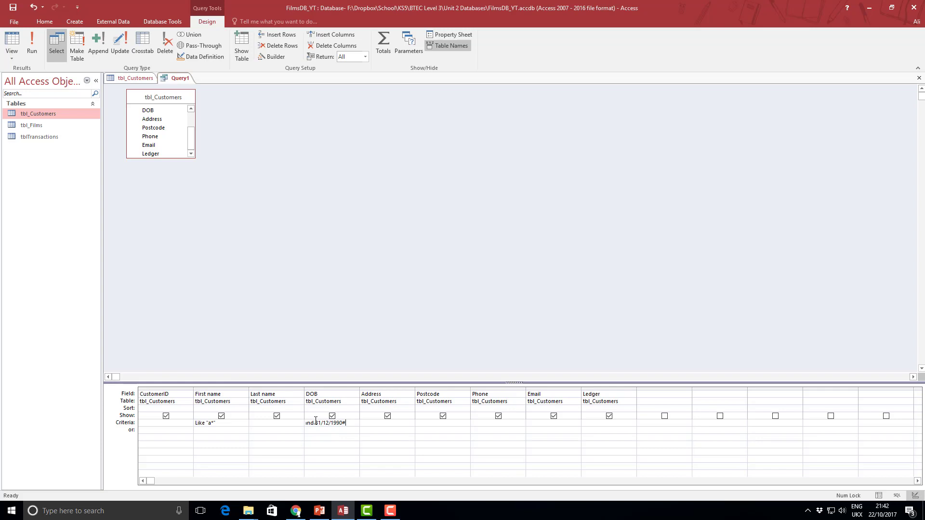
text(#)
click(33, 48)
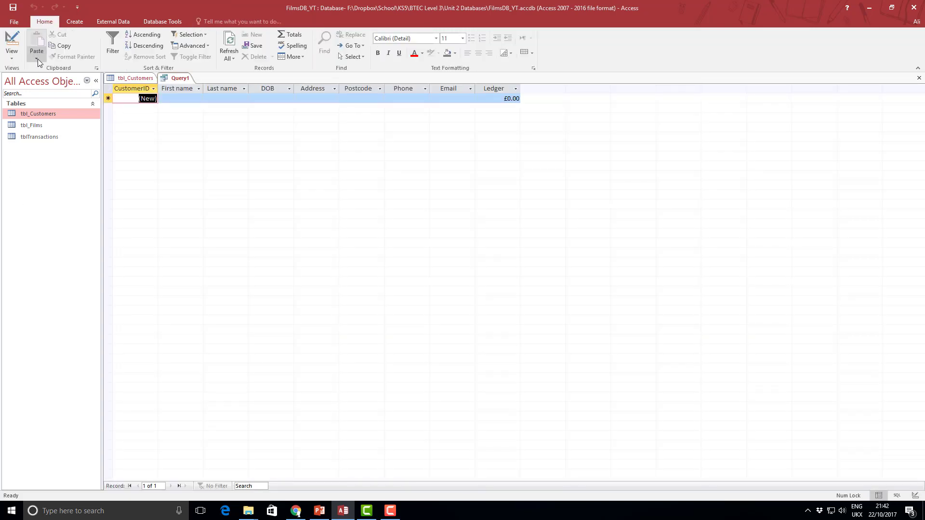
Step: Insert <= before #31/12/1990# in the DOB criterion, run the query and sort DOB from oldest to newest
click(11, 46)
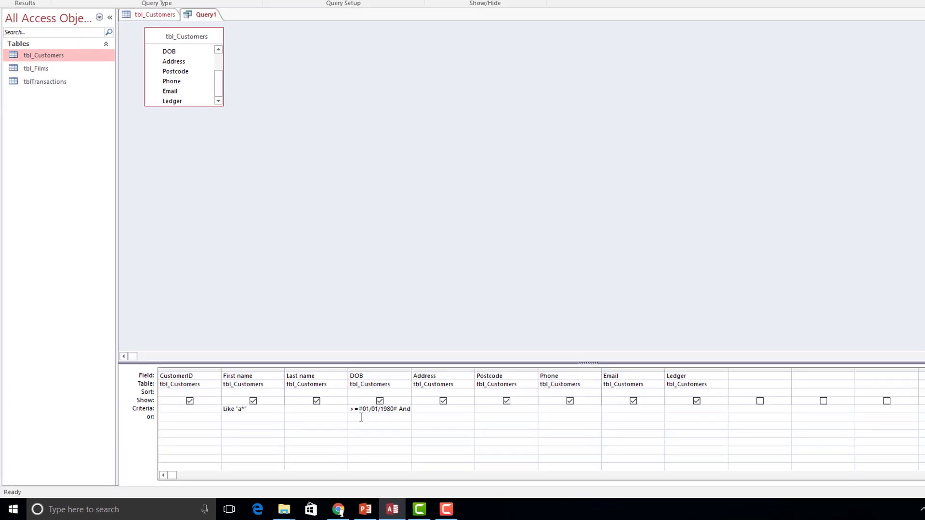
drag(610, 352, 622, 352)
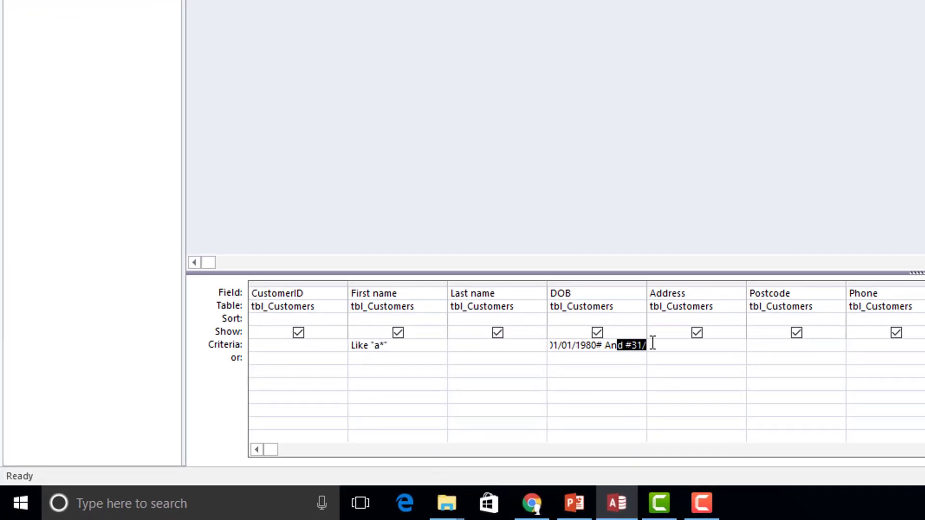
click(628, 347)
text(<=)
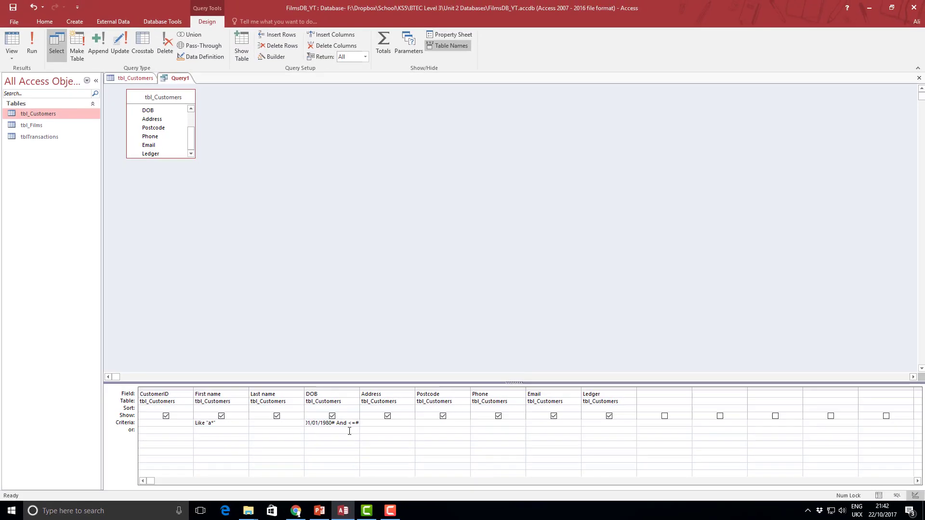
click(30, 39)
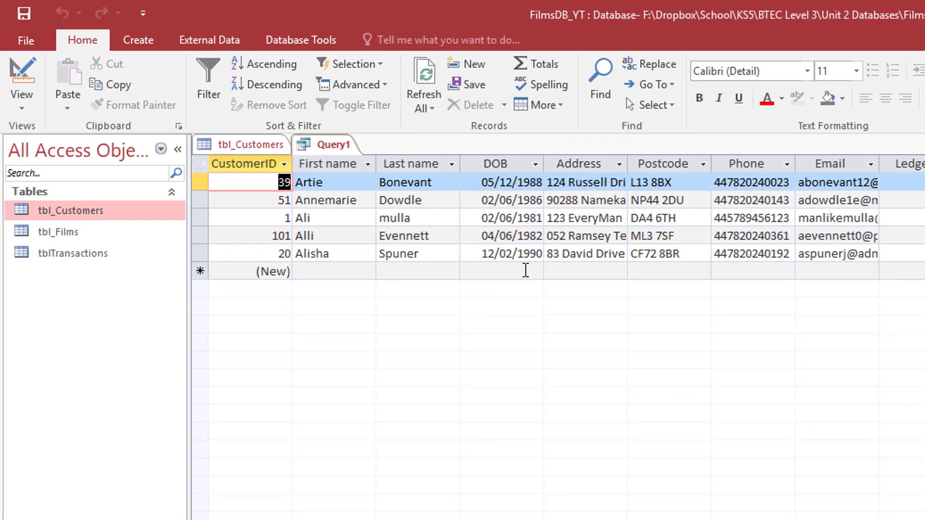
click(535, 164)
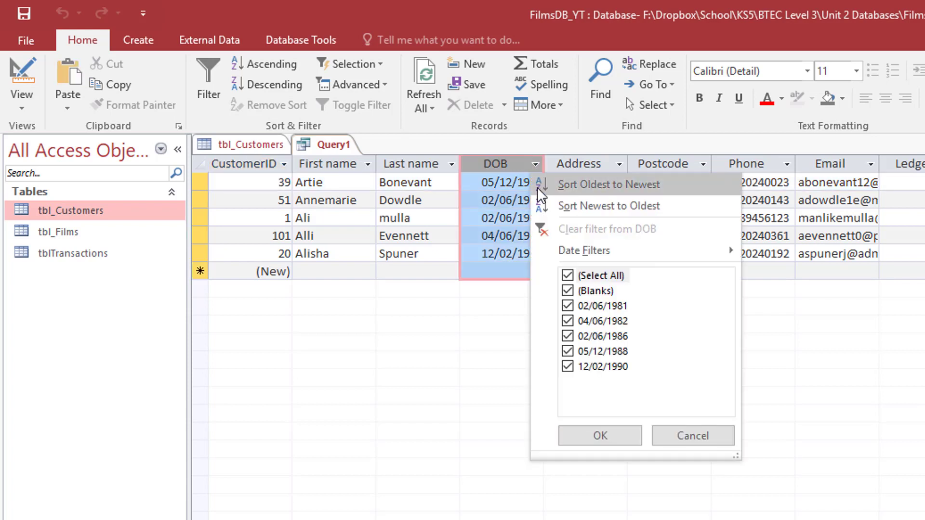
click(574, 184)
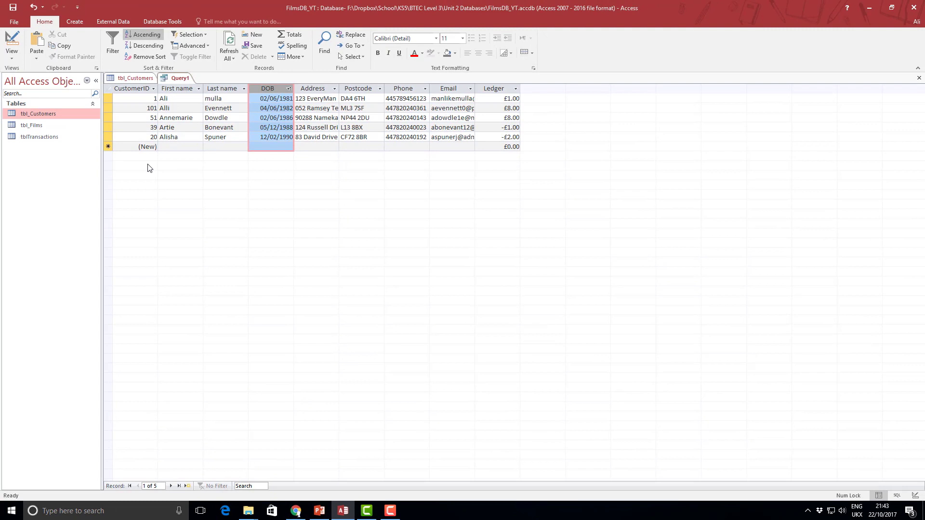
Step: Clear the whole date-range criterion from the DOB field of the query design
click(12, 42)
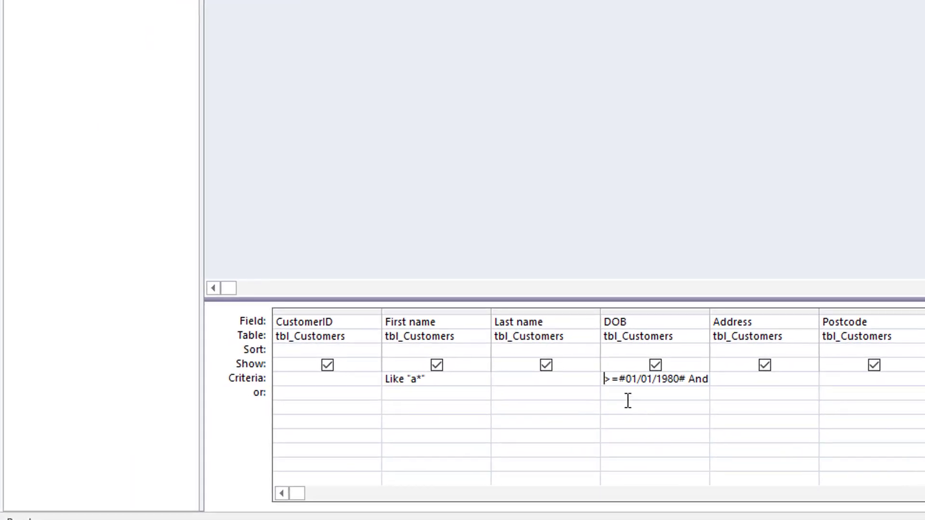
drag(605, 379, 755, 376)
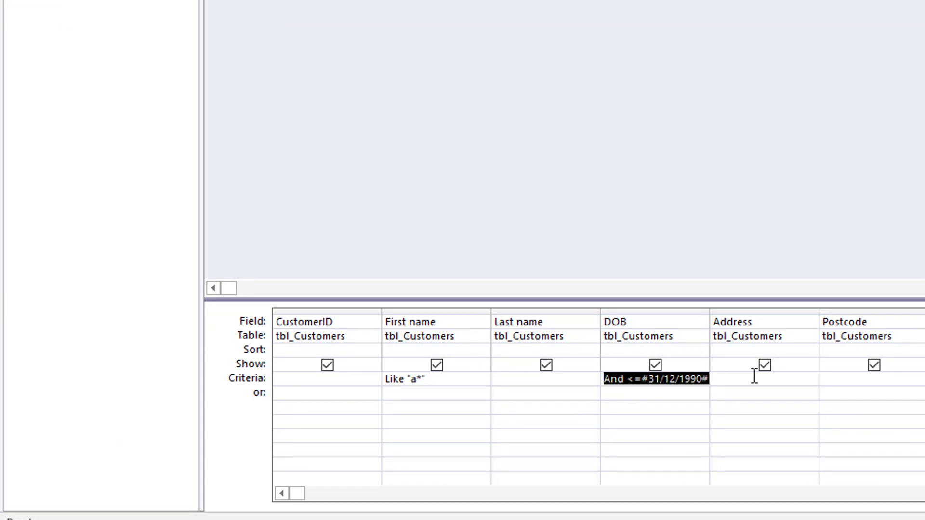
key(Delete)
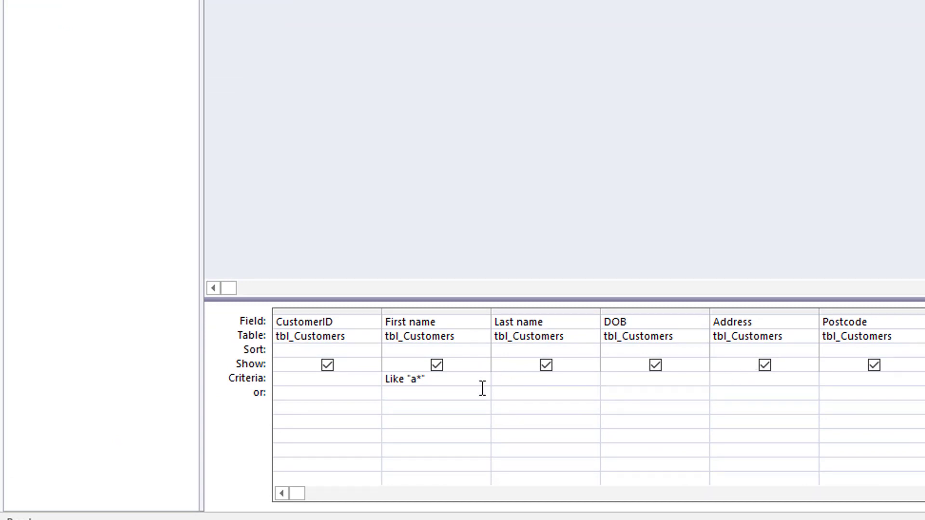
Step: Extend the First name criterion to Like "a*" Or Like "d*" and run the query
click(444, 391)
click(446, 377)
text(or Like "d*")
click(446, 393)
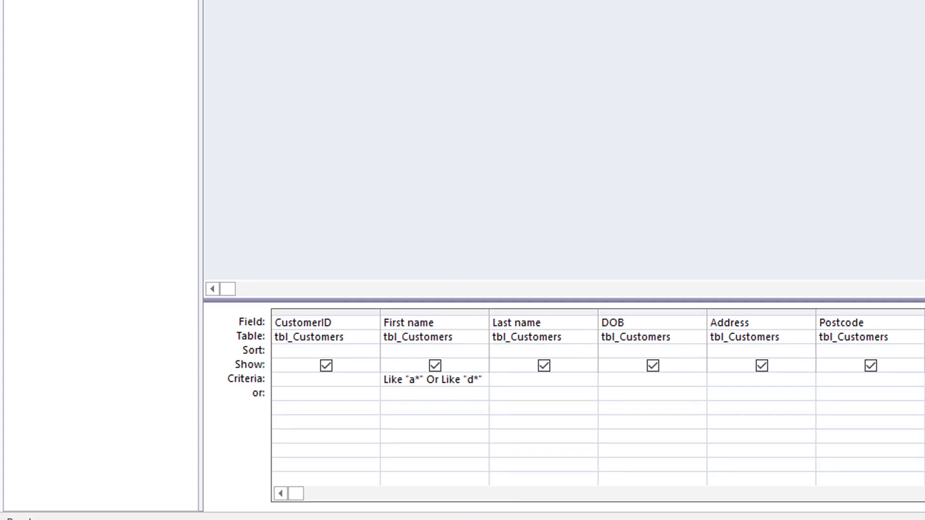
click(37, 17)
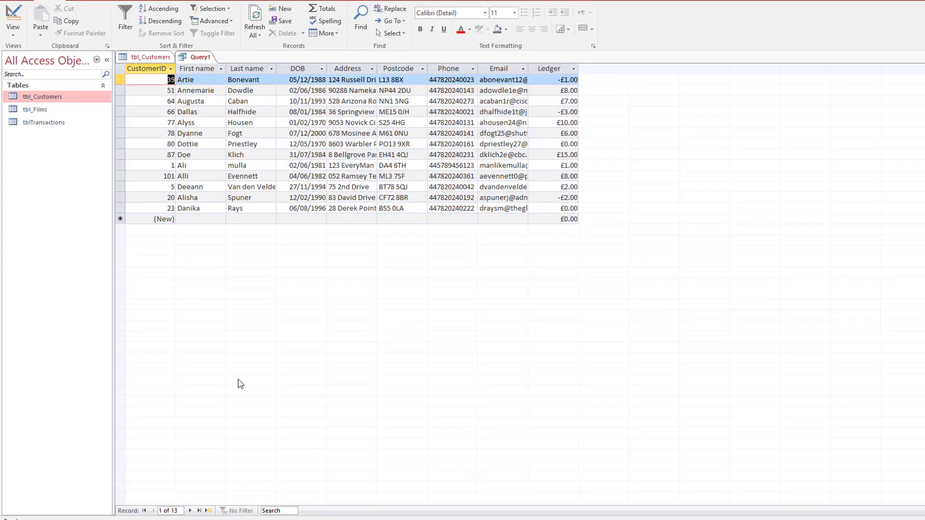
Step: Sort the query results by First name from A to Z, dismissing the error dialog, and select the first name in the top record
click(221, 69)
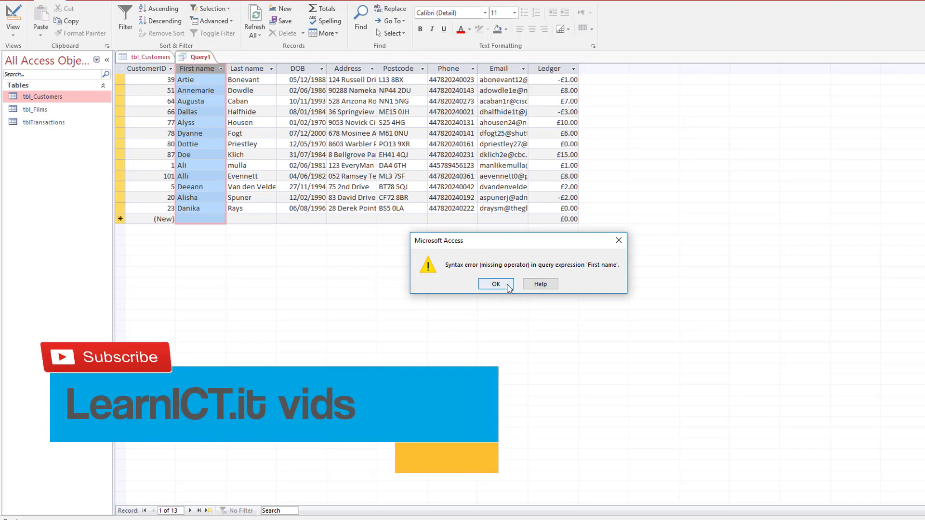
click(498, 285)
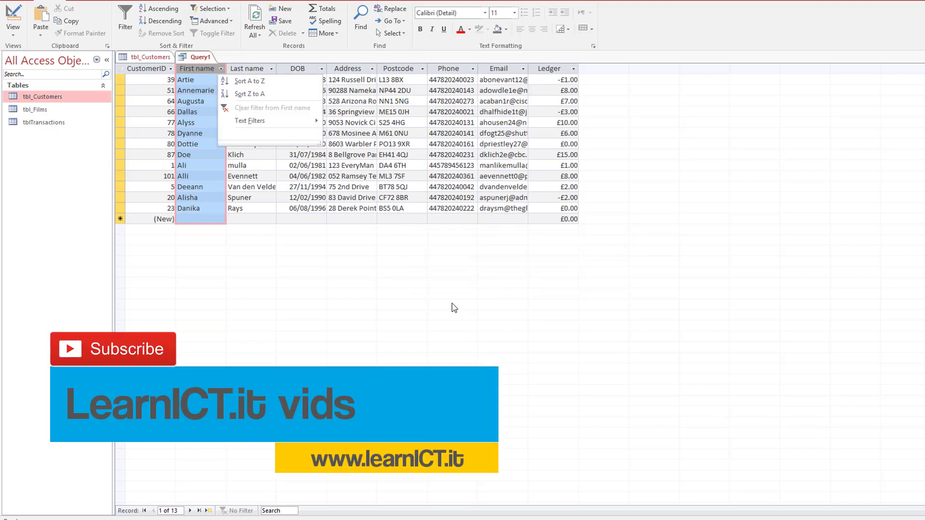
click(251, 87)
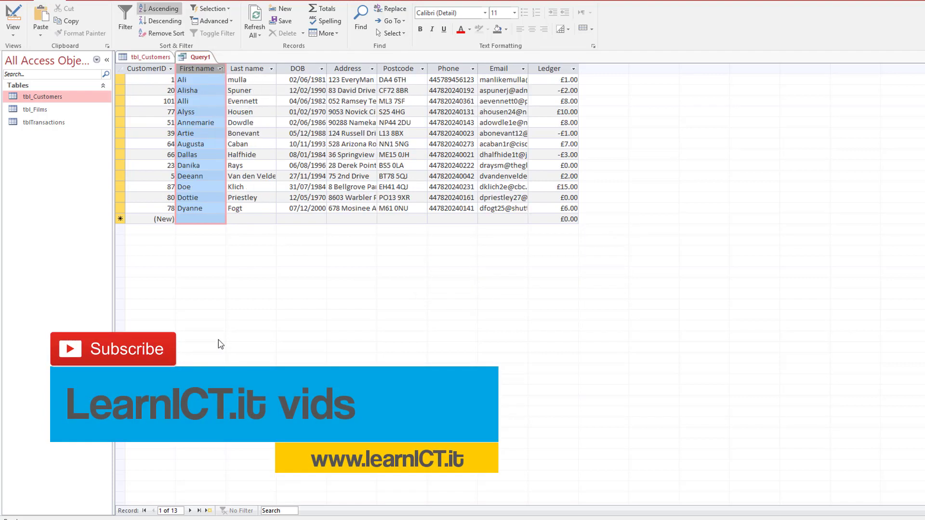
click(196, 81)
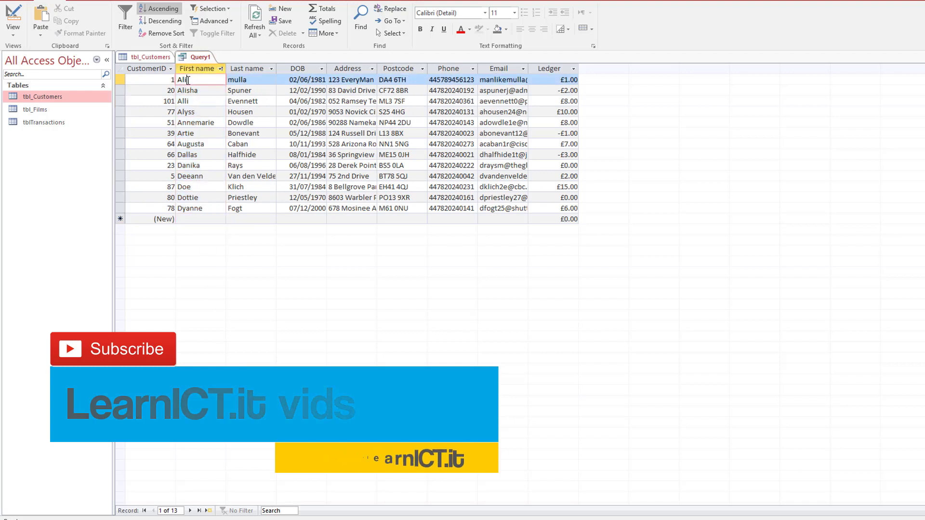